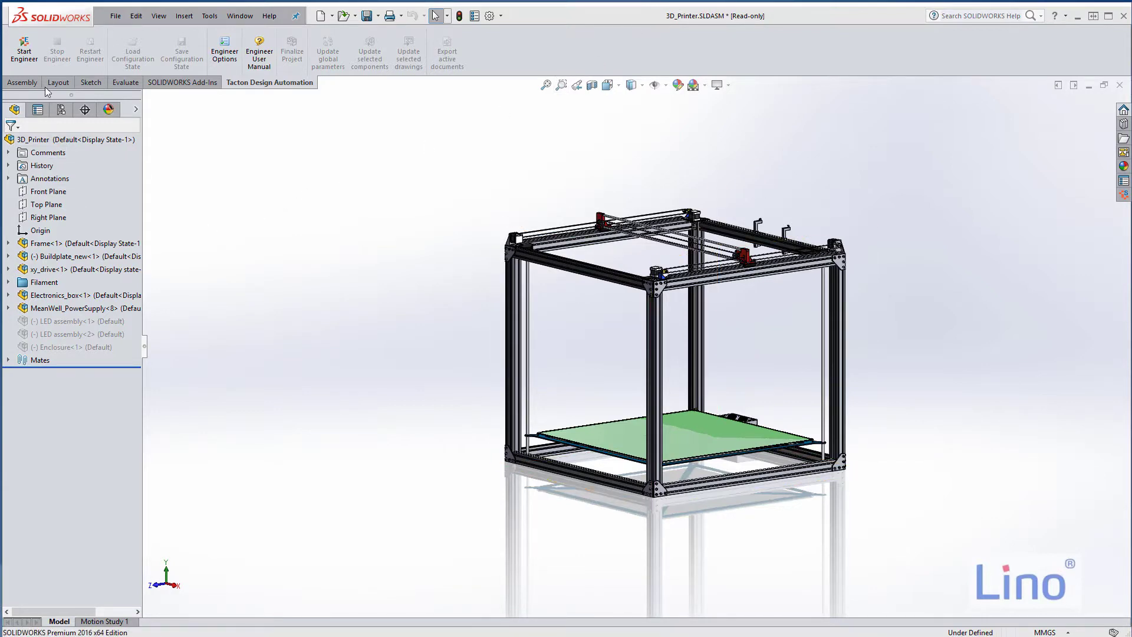
# Launch the Tacton design automation panel and review the printer model's main dimension options.
pyautogui.click(24, 53)
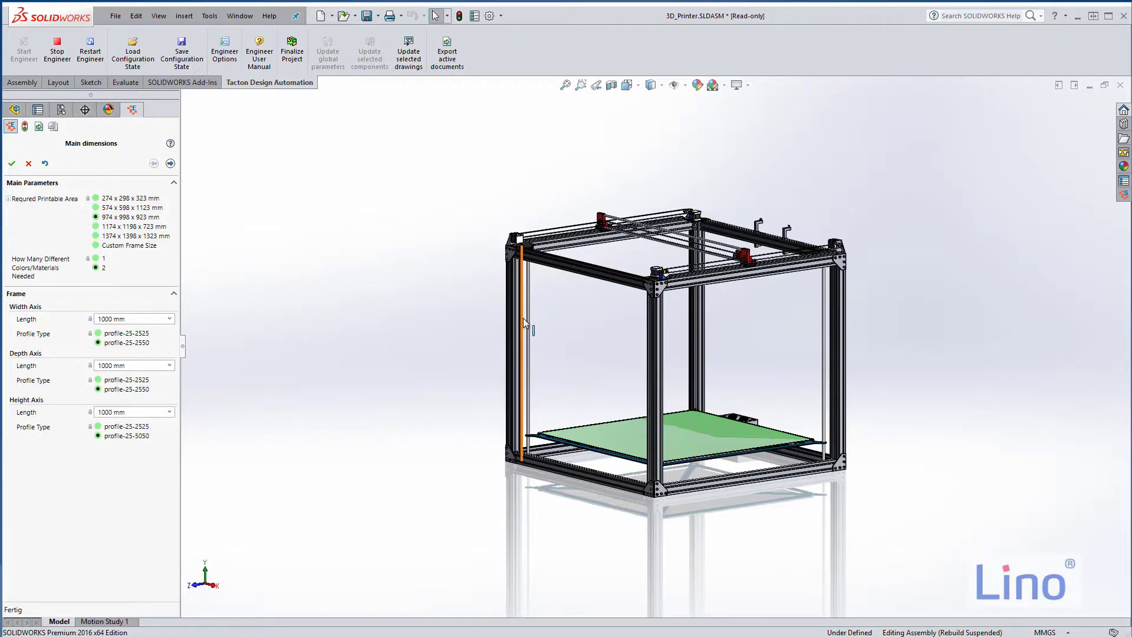
pyautogui.scroll(-3, 495, 295)
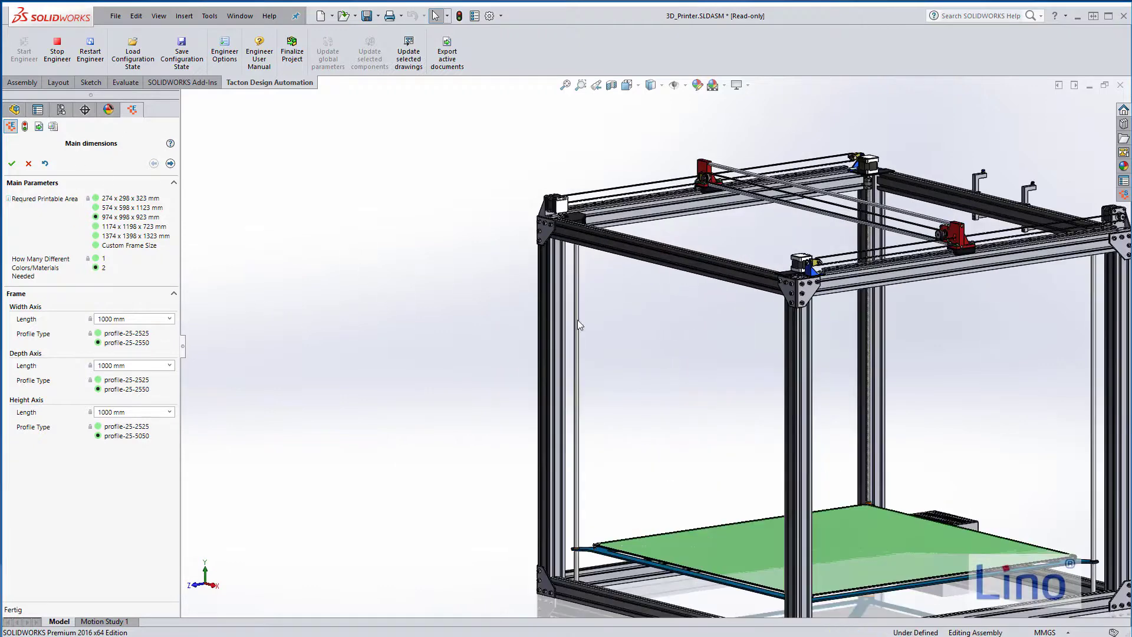
pyautogui.scroll(3, 556, 326)
pyautogui.keyDown('ctrl'); pyautogui.moveTo(660, 331); pyautogui.dragTo(426, 277, button='middle'); pyautogui.keyUp('ctrl')
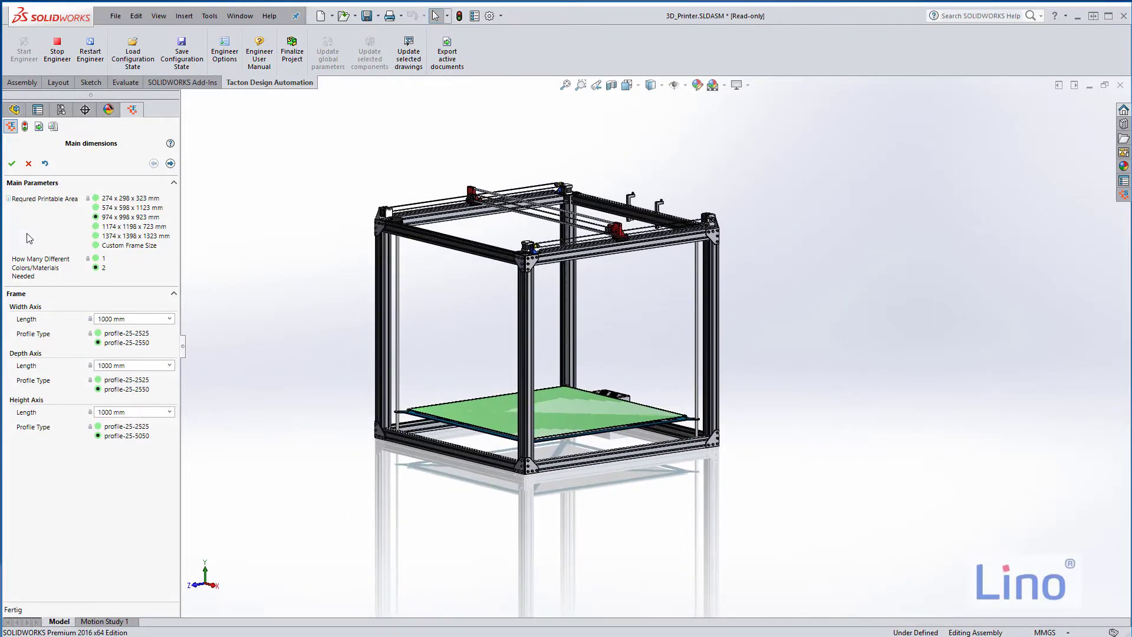
pyautogui.moveTo(63, 204)
# Choose the 274 x 298 x 323 mm Required Printable Area, shrinking the frame axes to 400 mm.
pyautogui.click(96, 198)
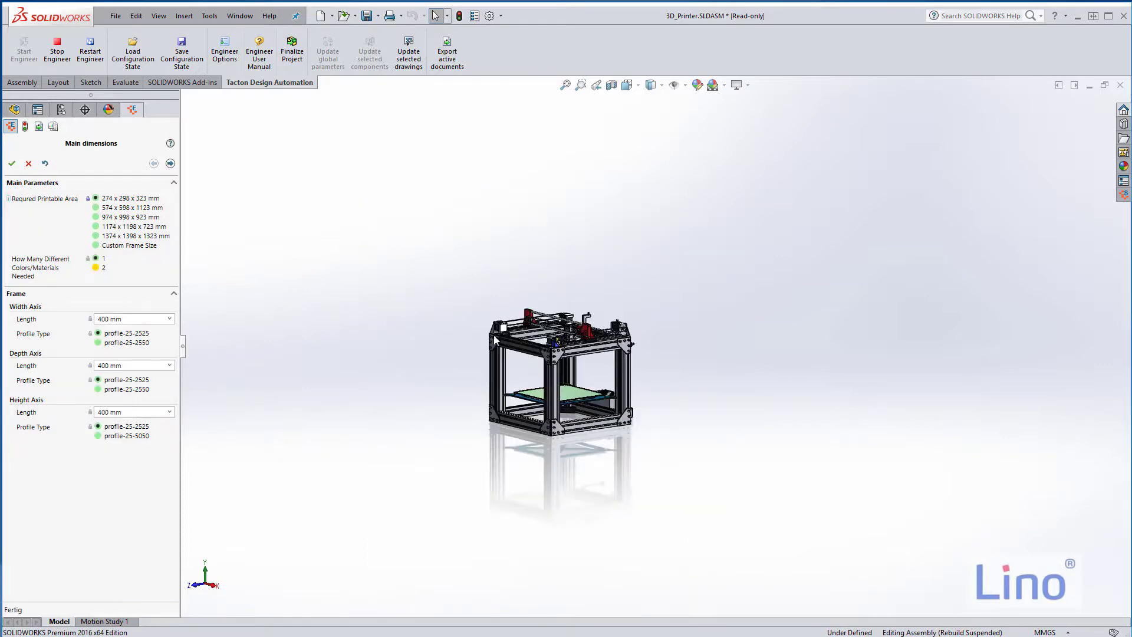
pyautogui.scroll(-6, 561, 349)
pyautogui.keyDown('ctrl'); pyautogui.moveTo(628, 362); pyautogui.dragTo(525, 386, button='middle'); pyautogui.keyUp('ctrl')
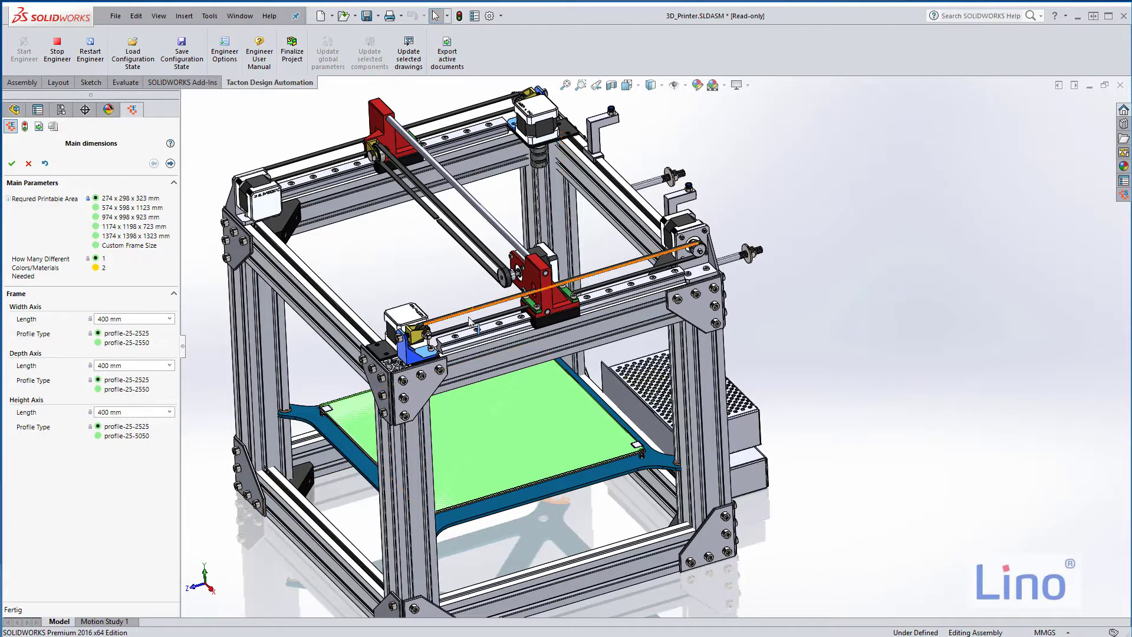
pyautogui.scroll(-4, 489, 380)
pyautogui.scroll(-5, 490, 381)
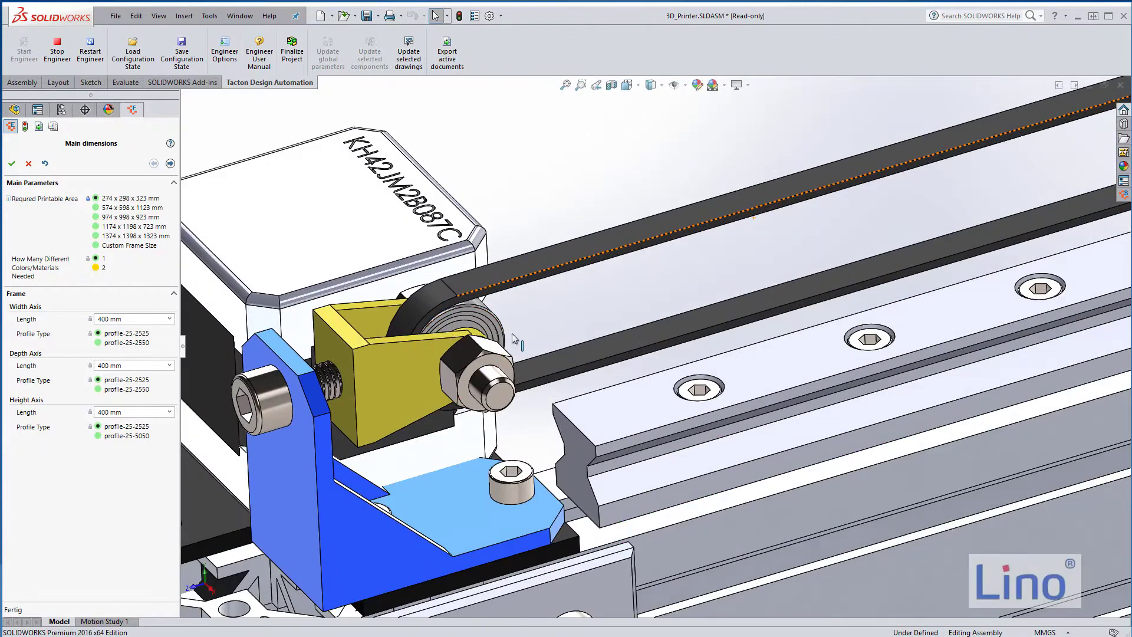
pyautogui.scroll(6, 511, 330)
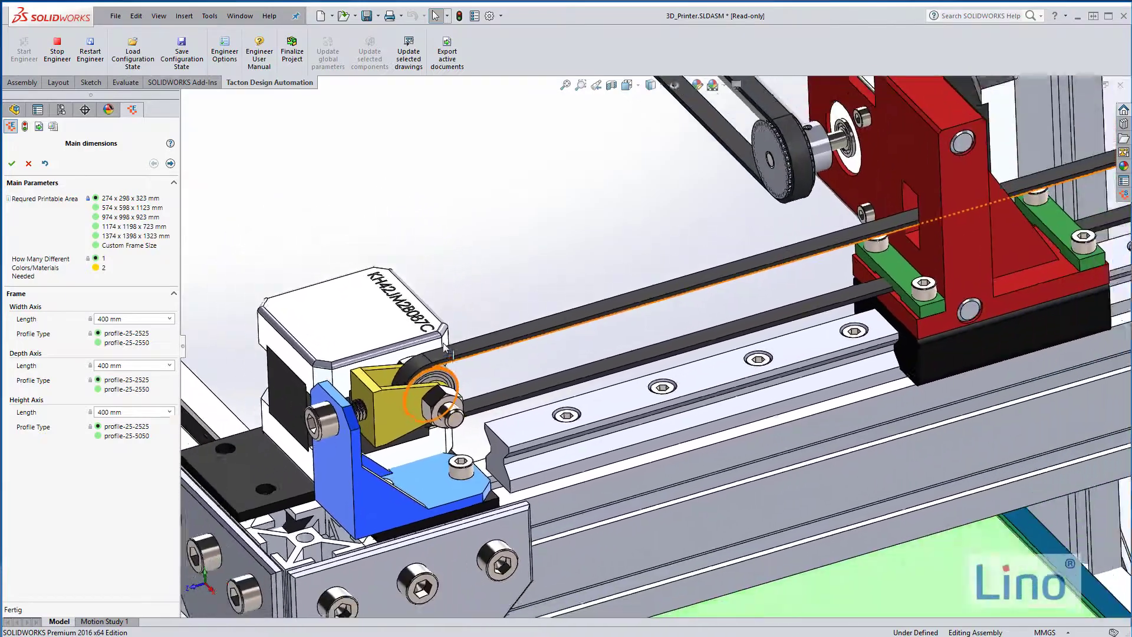
pyautogui.scroll(5, 443, 347)
# Orbit and zoom around the smaller printer to bring the red motor bracket into view.
pyautogui.keyDown('ctrl'); pyautogui.moveTo(445, 348); pyautogui.dragTo(596, 452, button='middle'); pyautogui.keyUp('ctrl')
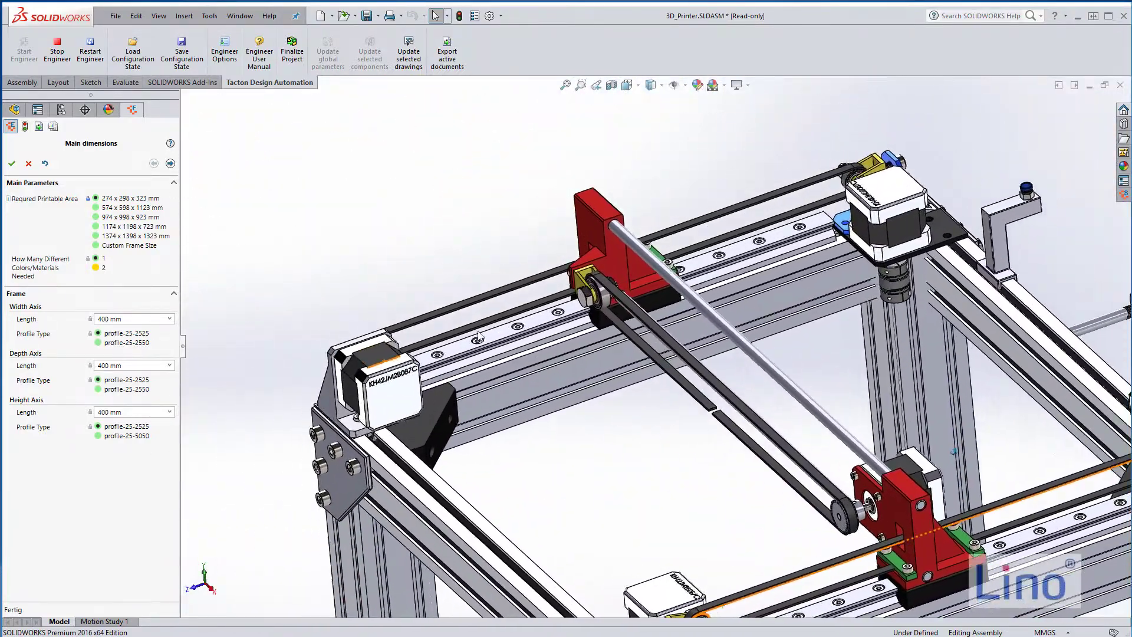
pyautogui.scroll(1, 852, 248)
pyautogui.scroll(-3, 943, 230)
pyautogui.scroll(4, 878, 175)
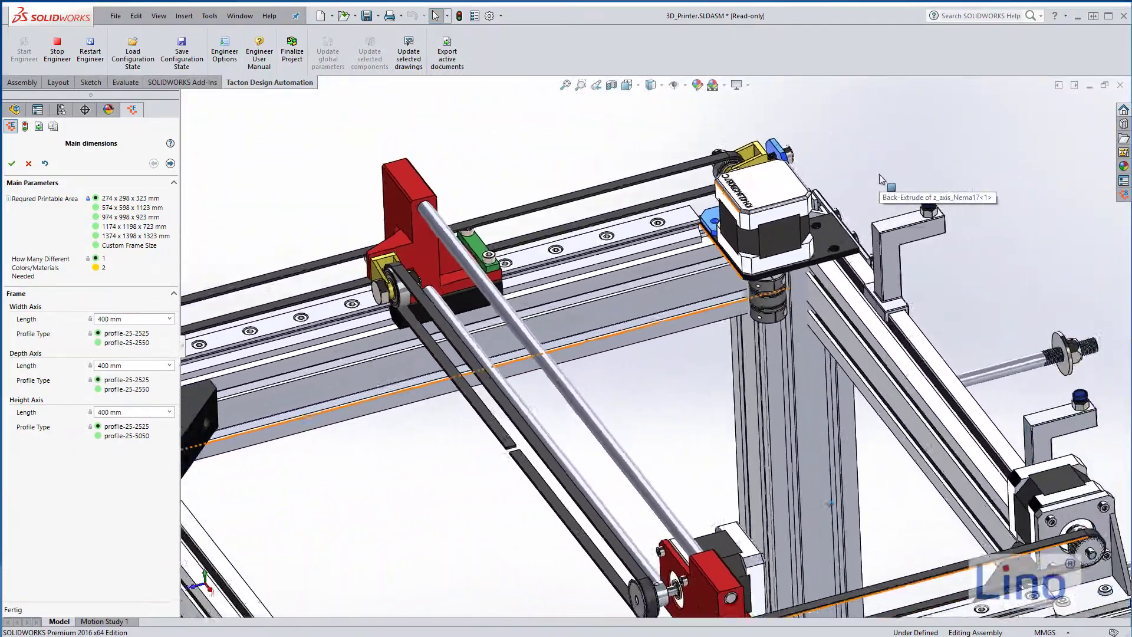
pyautogui.scroll(3, 865, 178)
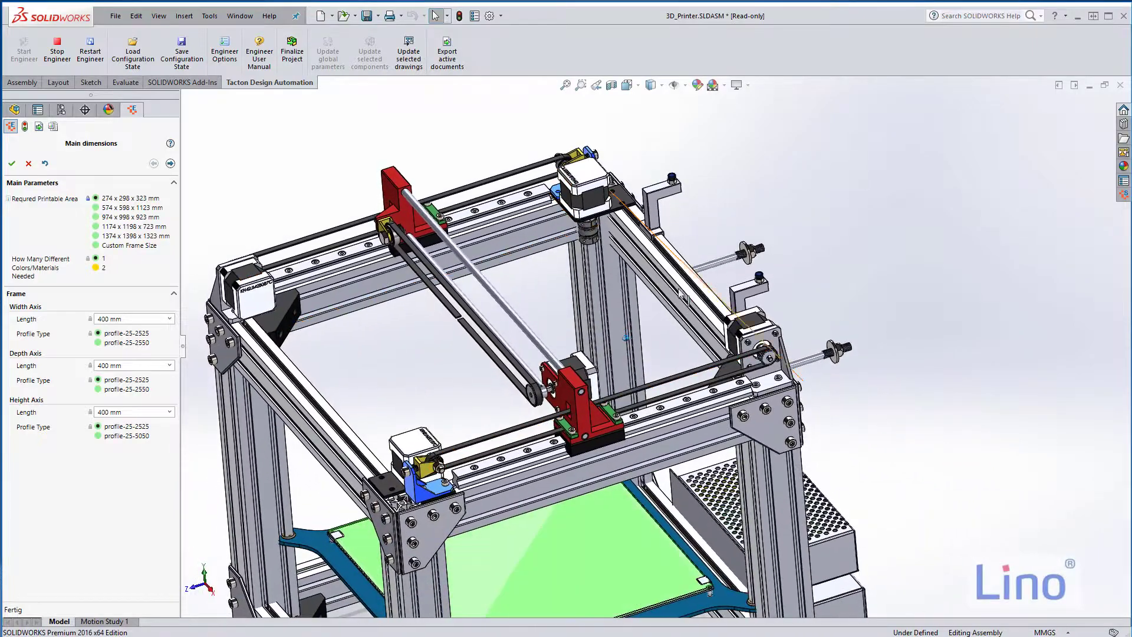
pyautogui.moveTo(471, 363); pyautogui.dragTo(525, 366, button='middle')
pyautogui.moveTo(505, 423); pyautogui.dragTo(435, 293, button='middle')
pyautogui.moveTo(581, 327); pyautogui.dragTo(506, 366, button='middle')
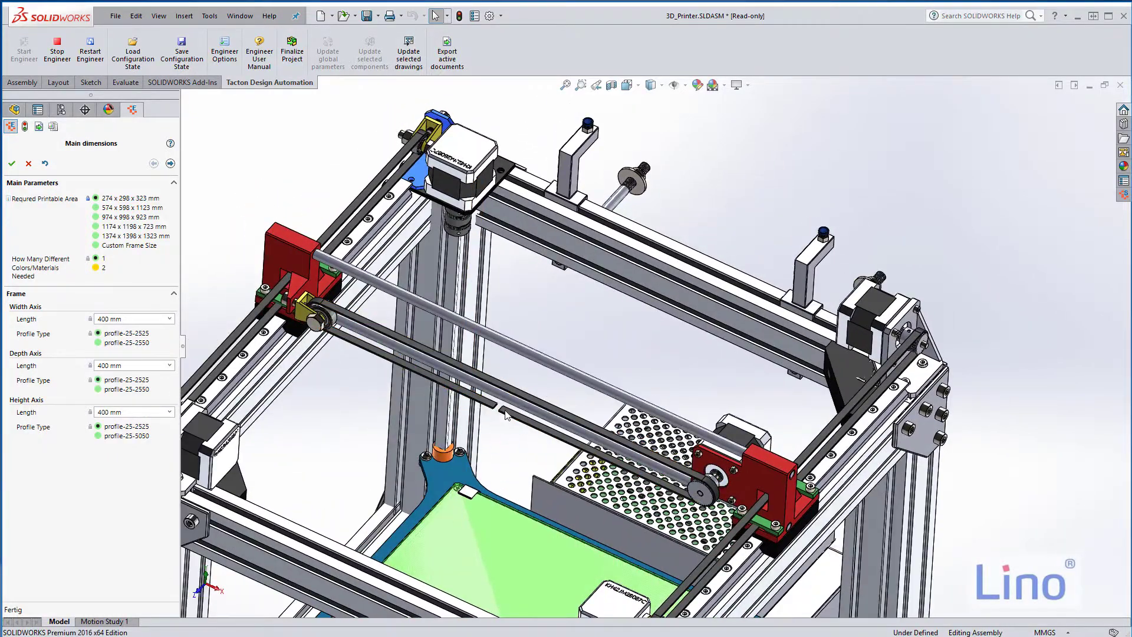
pyautogui.scroll(-6, 511, 374)
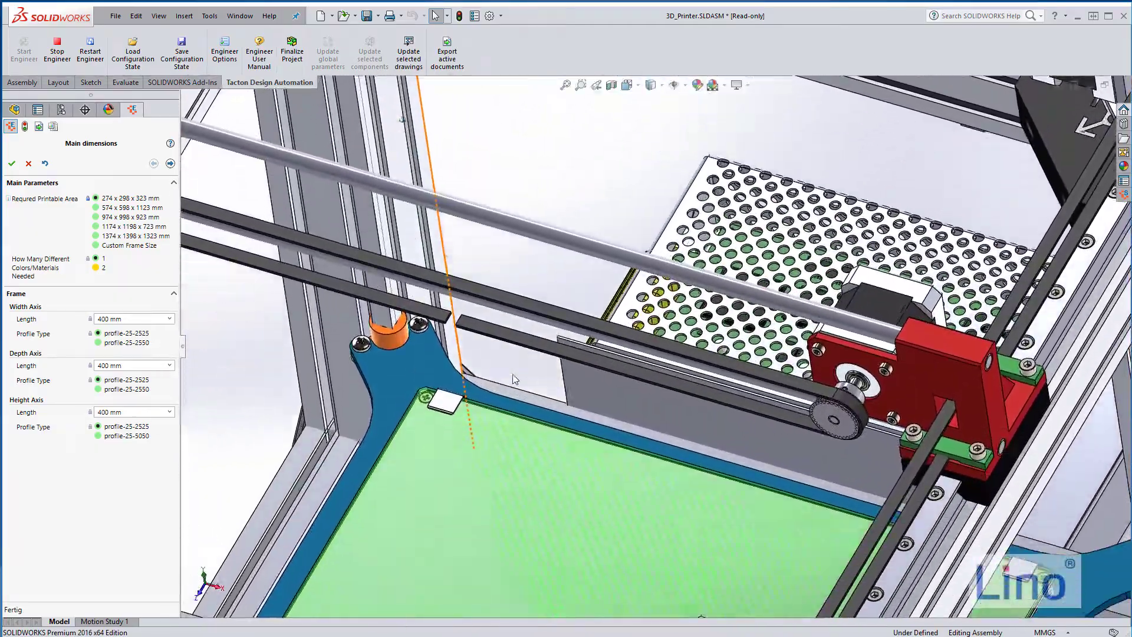
pyautogui.keyDown('ctrl'); pyautogui.moveTo(512, 377); pyautogui.dragTo(529, 374, button='middle'); pyautogui.keyUp('ctrl')
pyautogui.keyDown('ctrl'); pyautogui.moveTo(693, 341); pyautogui.dragTo(438, 390, button='middle'); pyautogui.keyUp('ctrl')
pyautogui.scroll(-3, 705, 333)
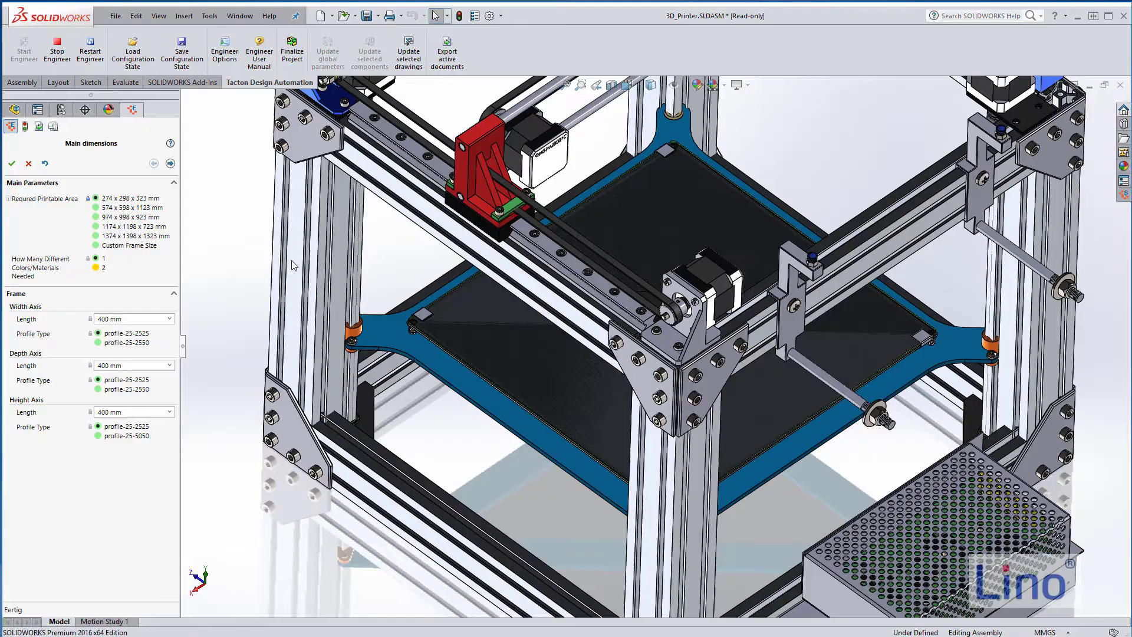
pyautogui.scroll(3, 507, 277)
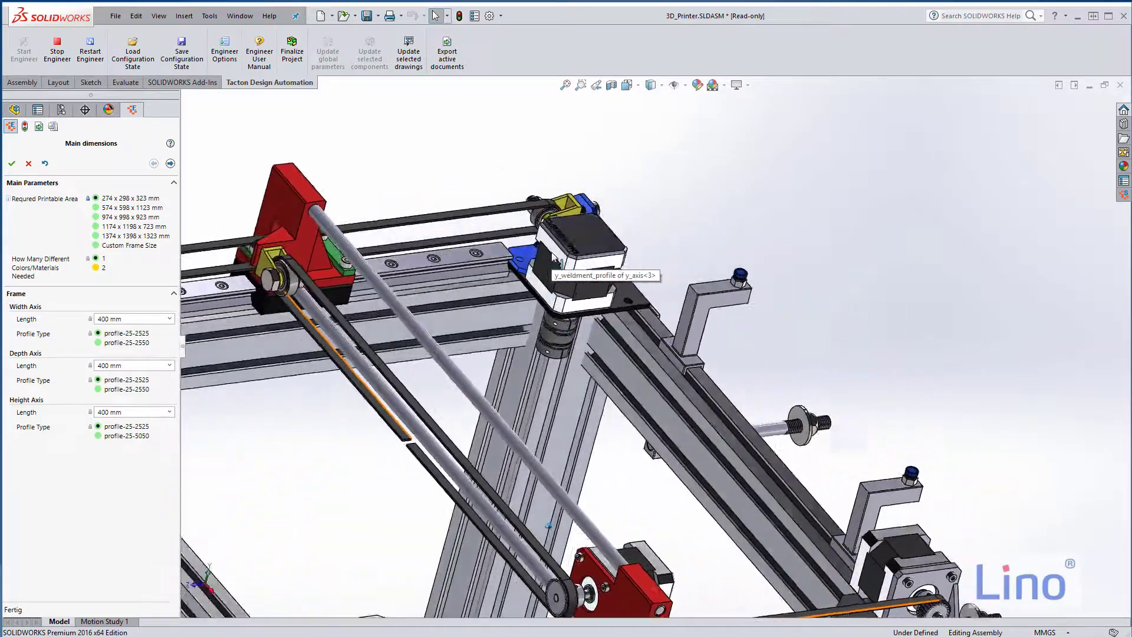
pyautogui.moveTo(554, 259); pyautogui.dragTo(451, 326, button='middle')
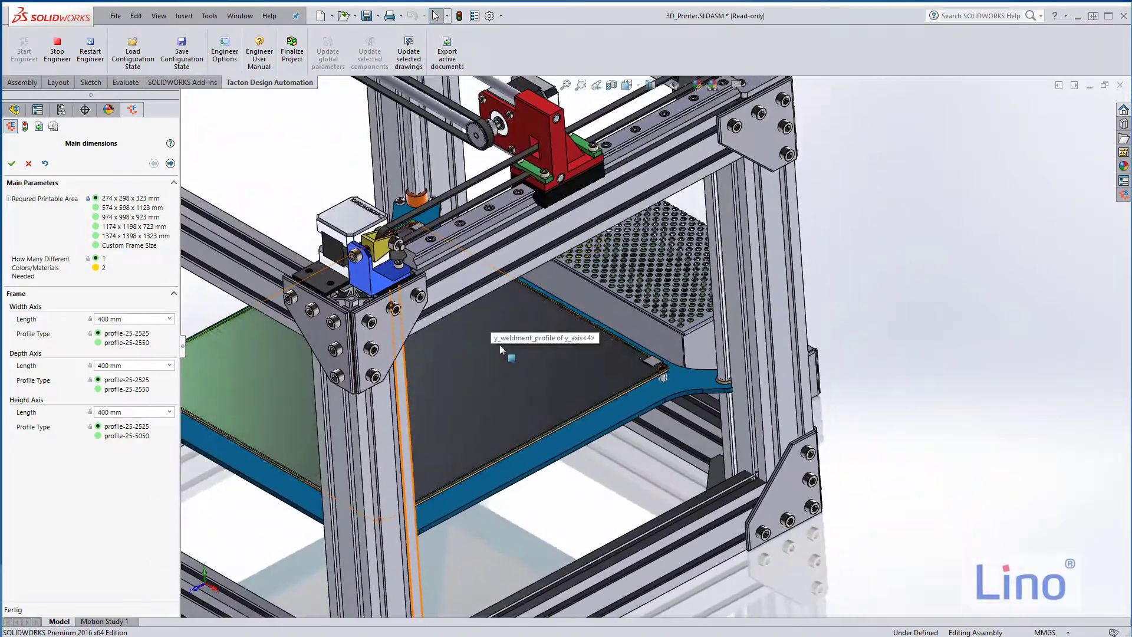
pyautogui.click(500, 349)
pyautogui.moveTo(500, 349)
pyautogui.mouseDown(button='middle')
pyautogui.moveTo(547, 366)
pyautogui.moveTo(533, 390)
pyautogui.mouseUp(button='middle')
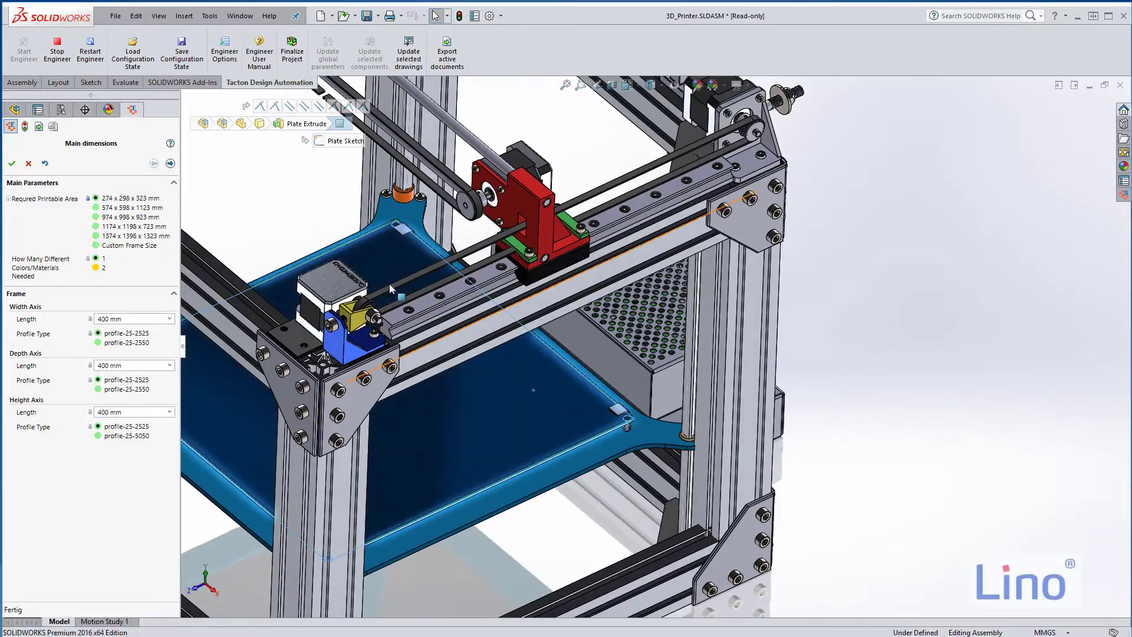
pyautogui.scroll(10, 394, 277)
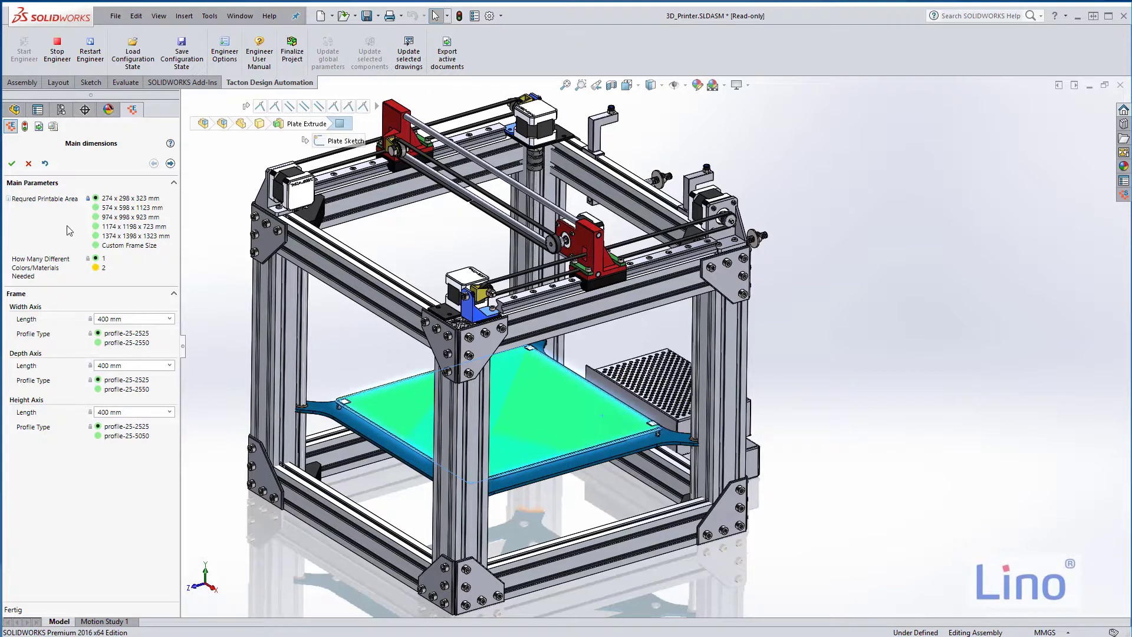
# Select Custom Frame Size with an 800 mm width axis and a 600 mm depth axis.
pyautogui.click(96, 245)
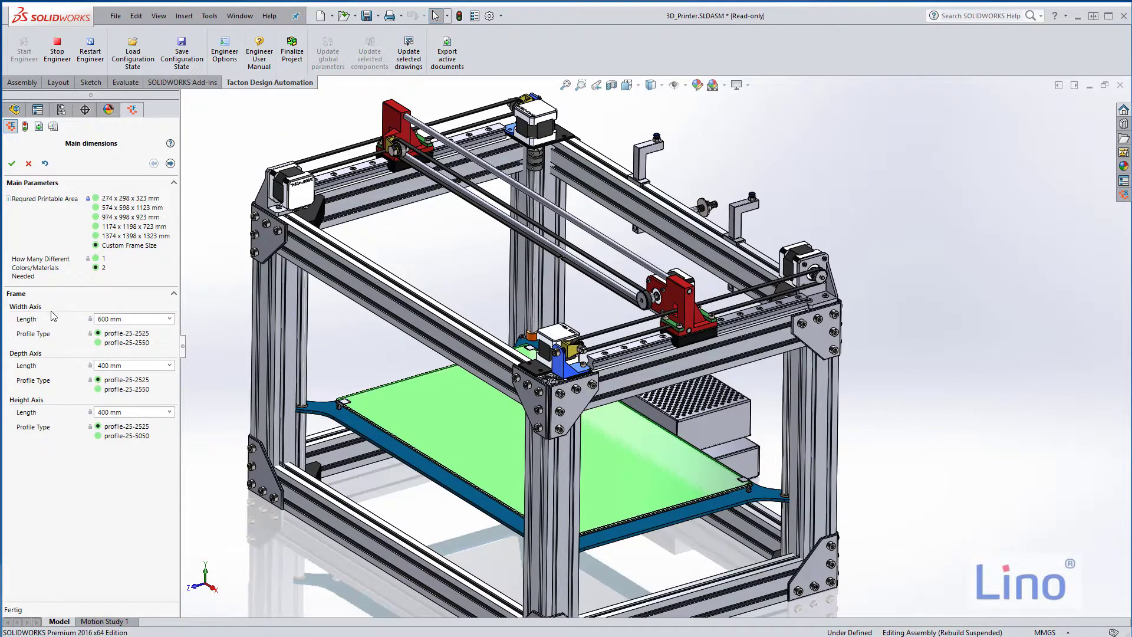
pyautogui.click(170, 319)
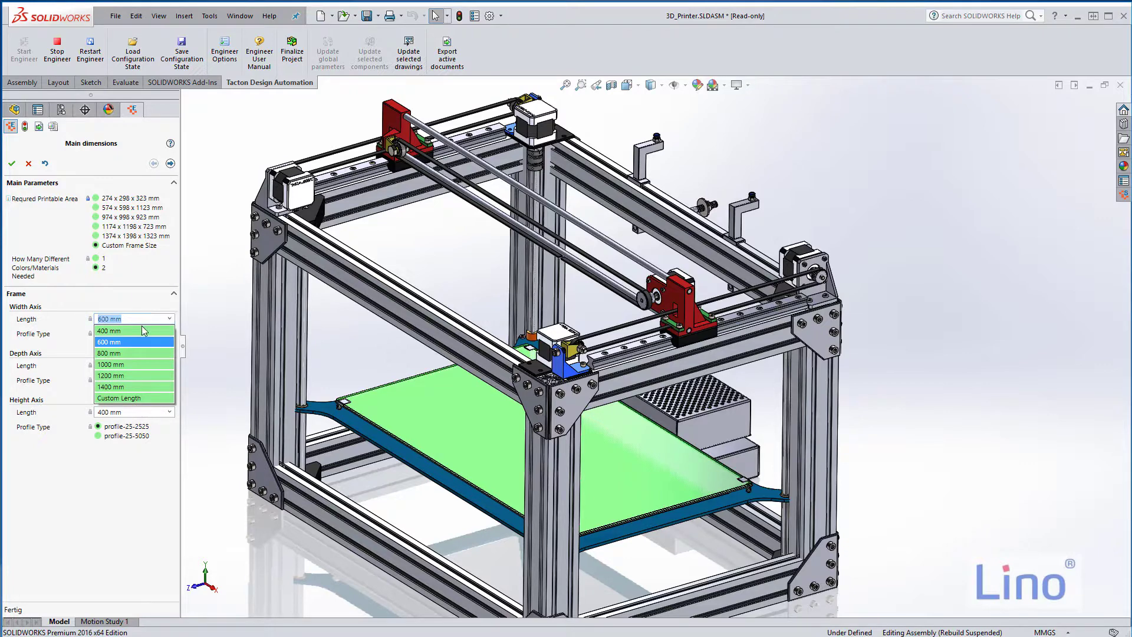
pyautogui.click(131, 352)
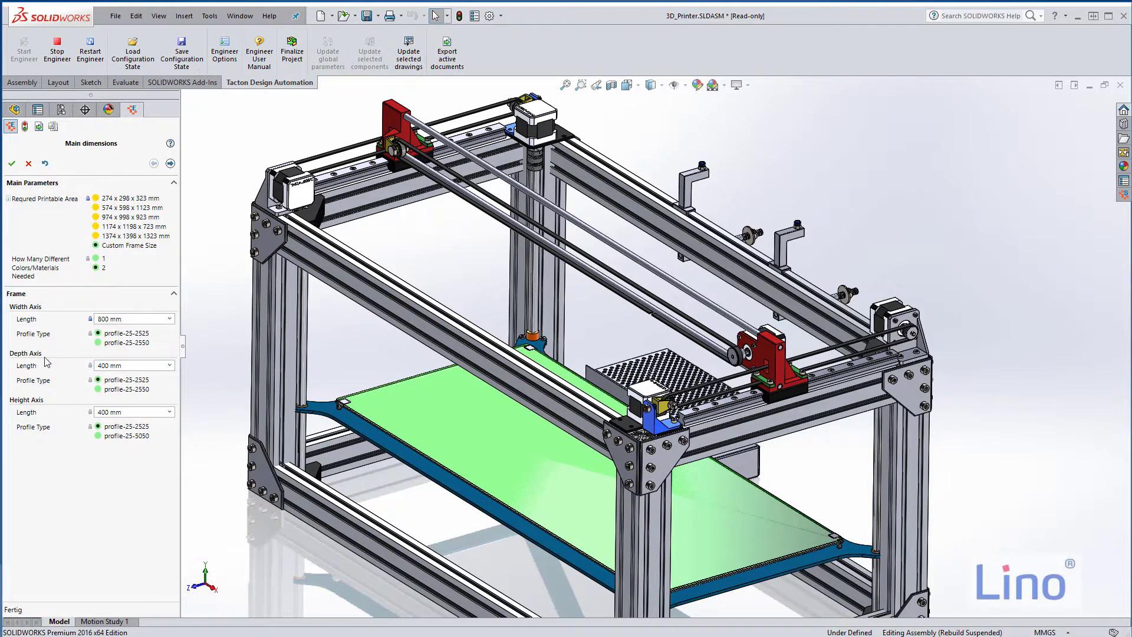
pyautogui.click(170, 366)
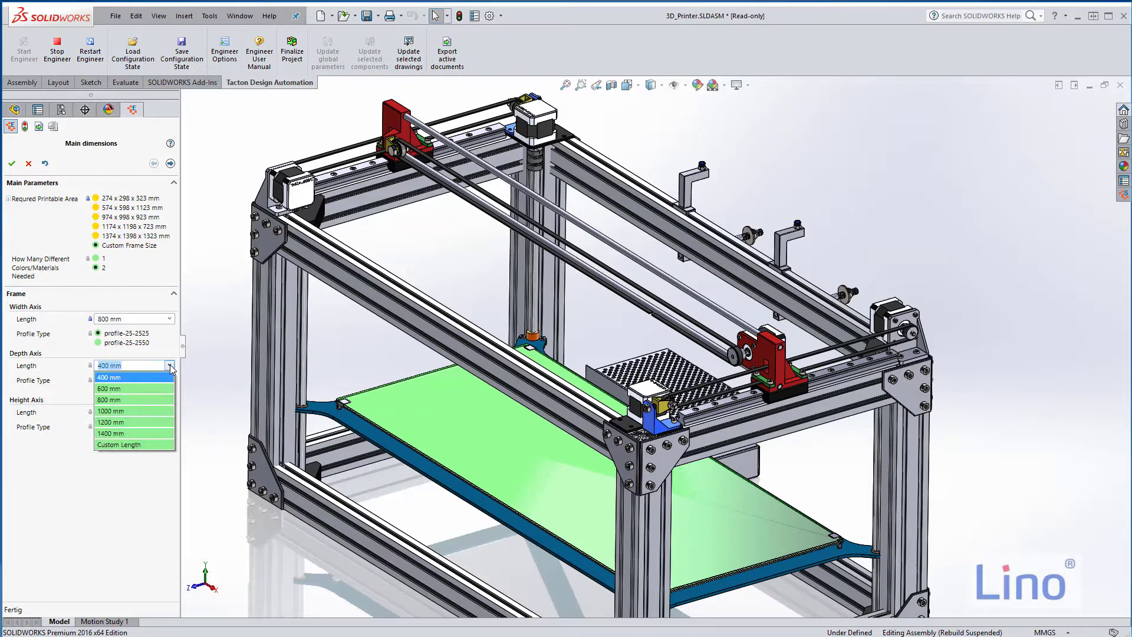
pyautogui.click(129, 389)
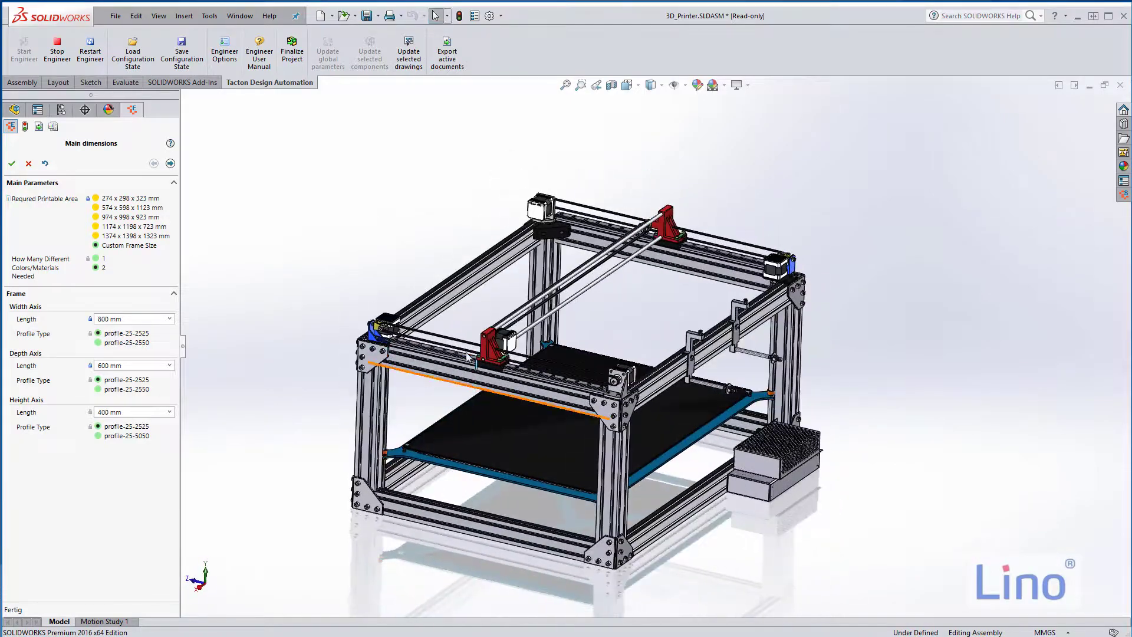
# Set the Height Axis Length to Custom Length, adding a length slider starting at 200.
pyautogui.scroll(-2, 466, 352)
pyautogui.moveTo(466, 353); pyautogui.dragTo(343, 365, button='middle')
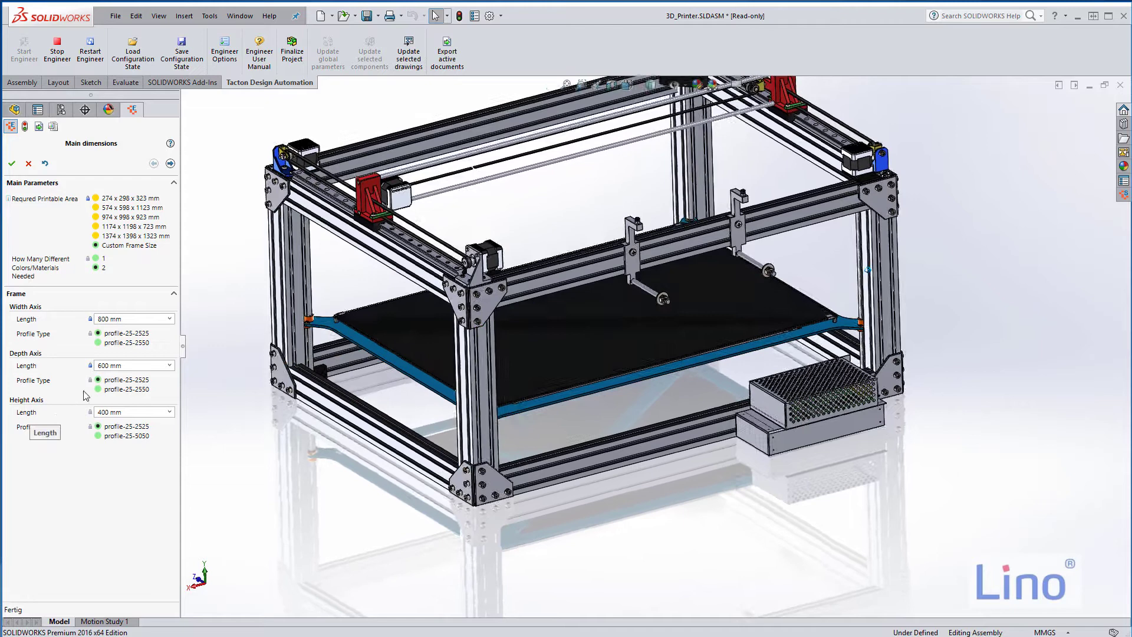
pyautogui.click(170, 413)
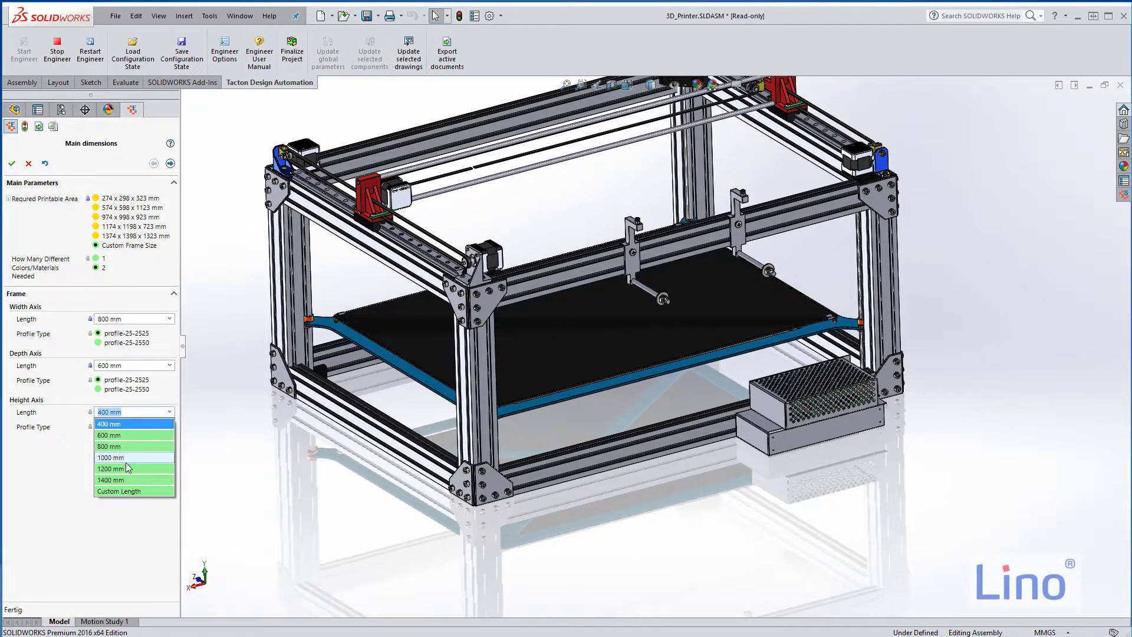
pyautogui.click(121, 491)
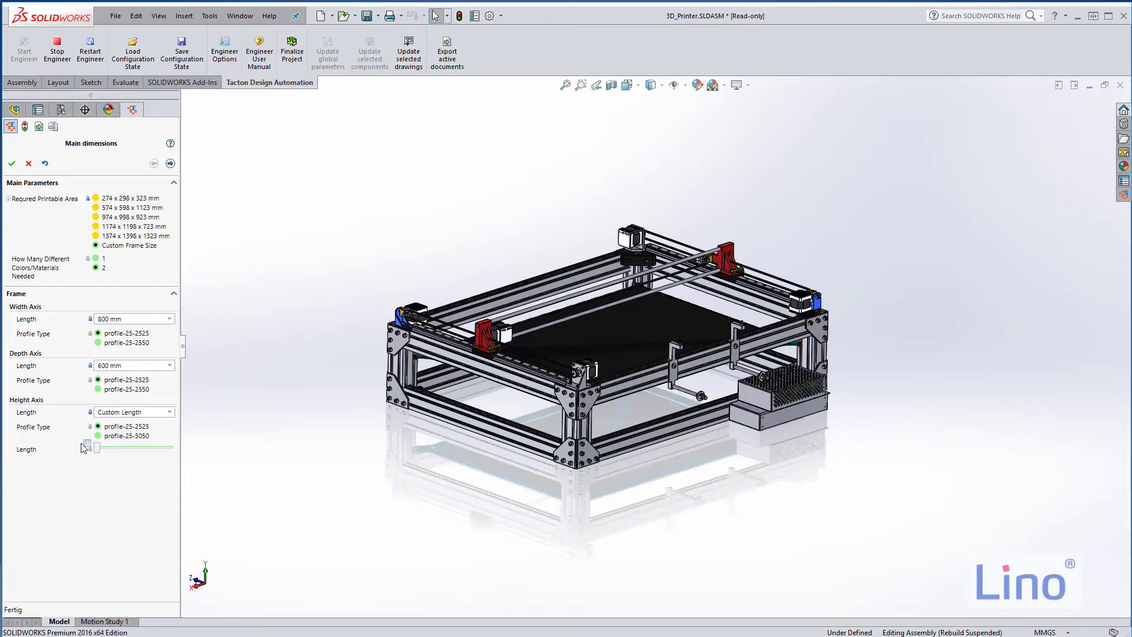
# Commit a 375 custom frame height and inspect the taller frame from top-down and isometric views.
pyautogui.press('Return')
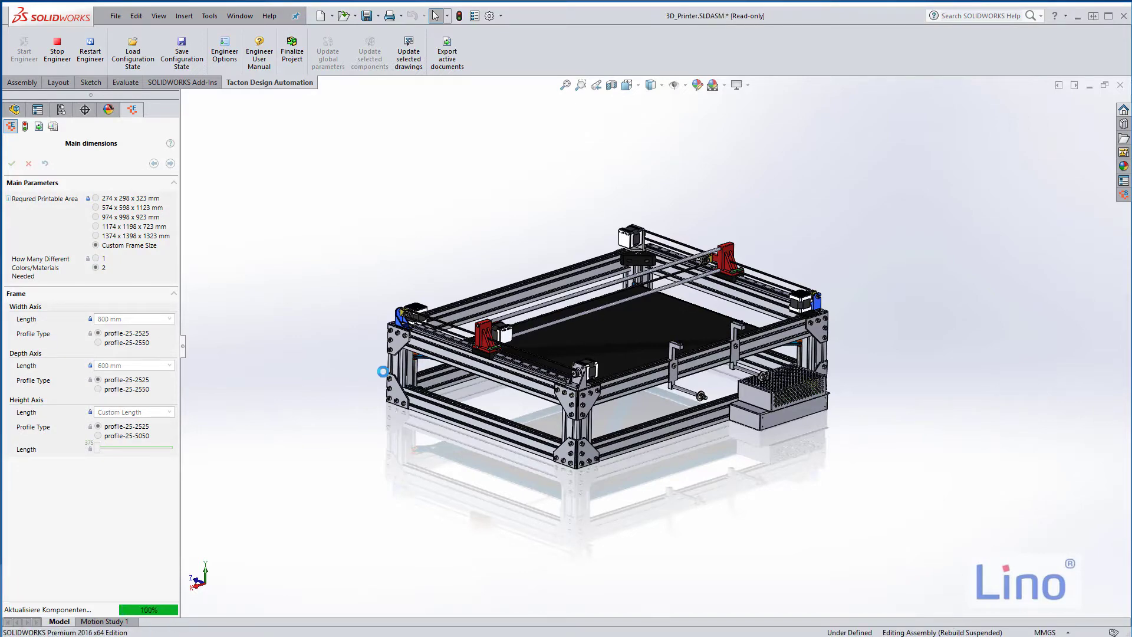
pyautogui.scroll(-3, 506, 281)
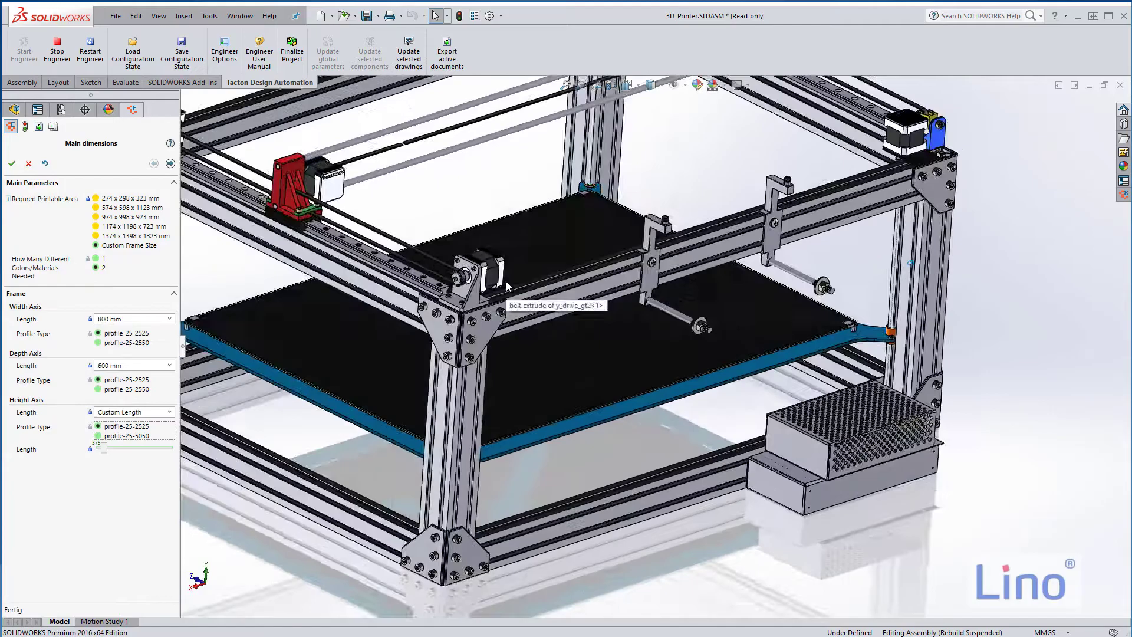
pyautogui.moveTo(505, 281); pyautogui.dragTo(500, 228, button='middle')
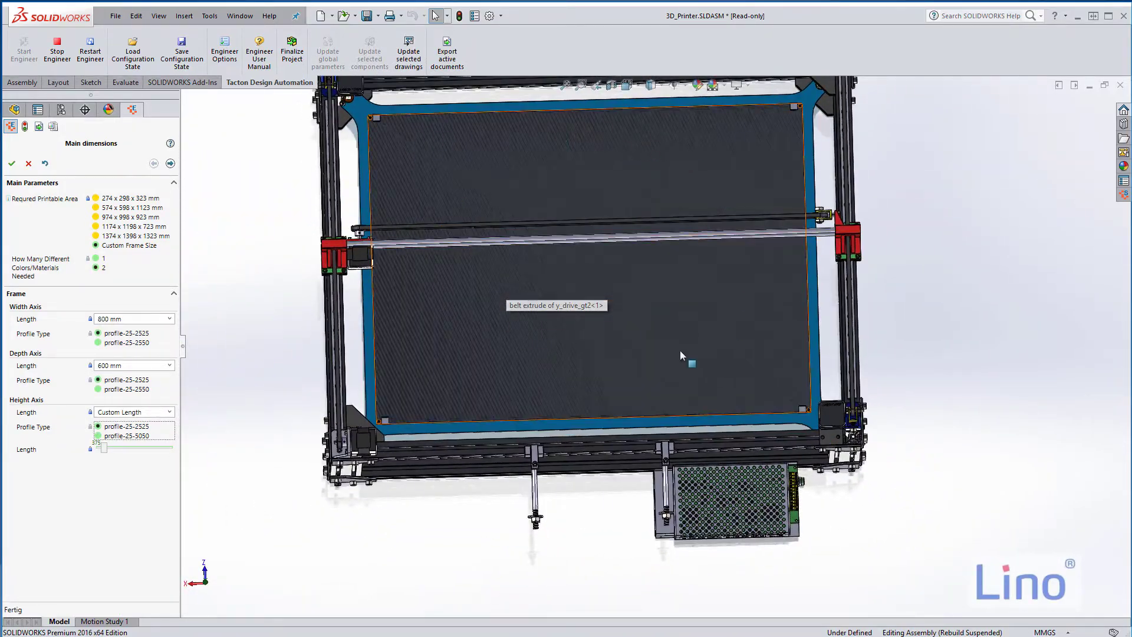
pyautogui.hotkey('ctrl', '7')
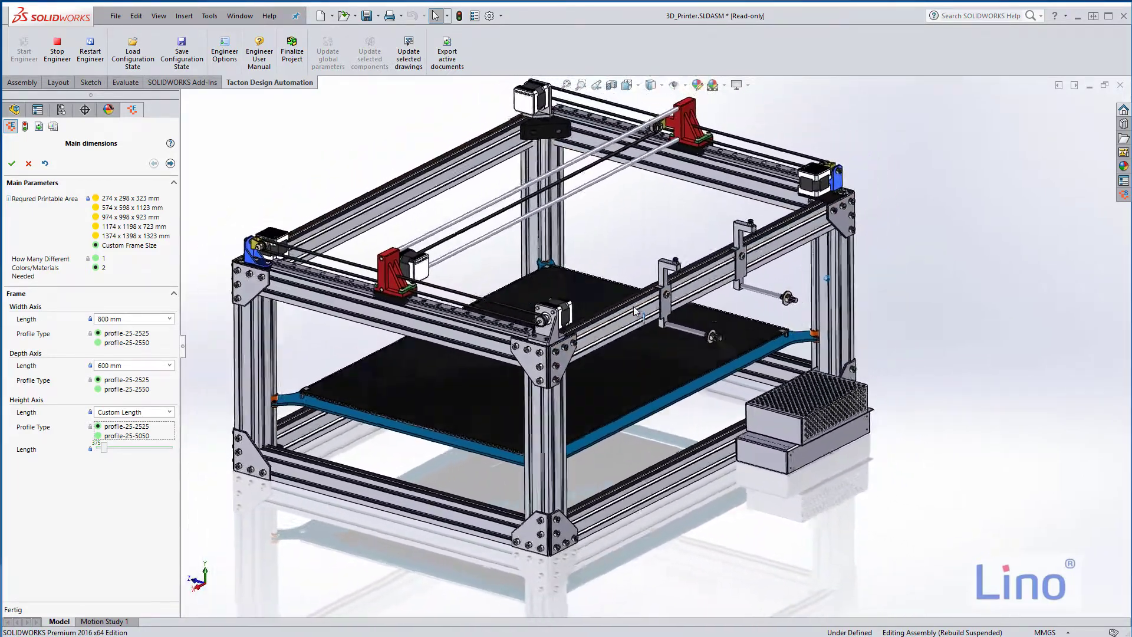
pyautogui.moveTo(832, 297); pyautogui.dragTo(822, 339, button='middle')
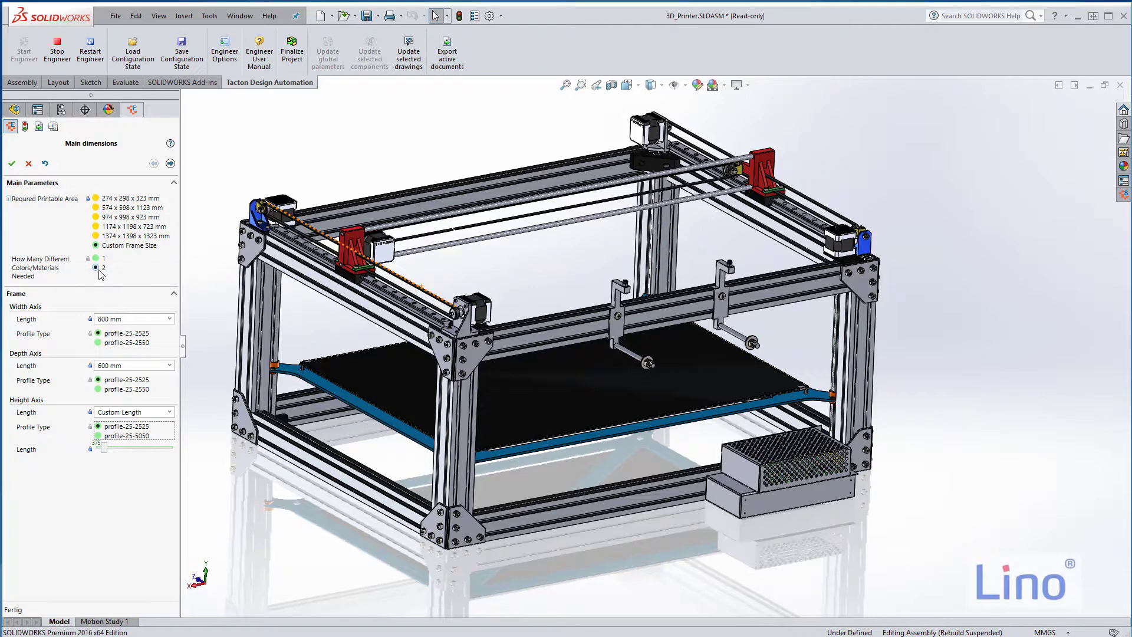
# Advance to the Printing configuration page showing 0.3 mm nozzle, E3D hotend, Nema17 34mm motor, Nylon.
pyautogui.click(170, 164)
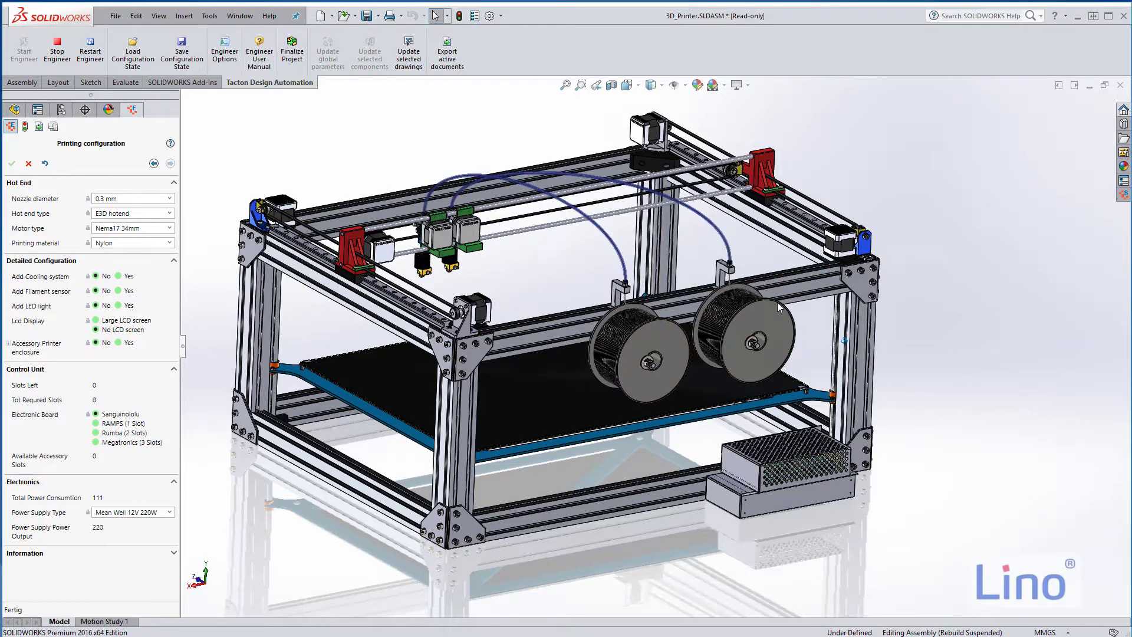
pyautogui.scroll(-10, 777, 302)
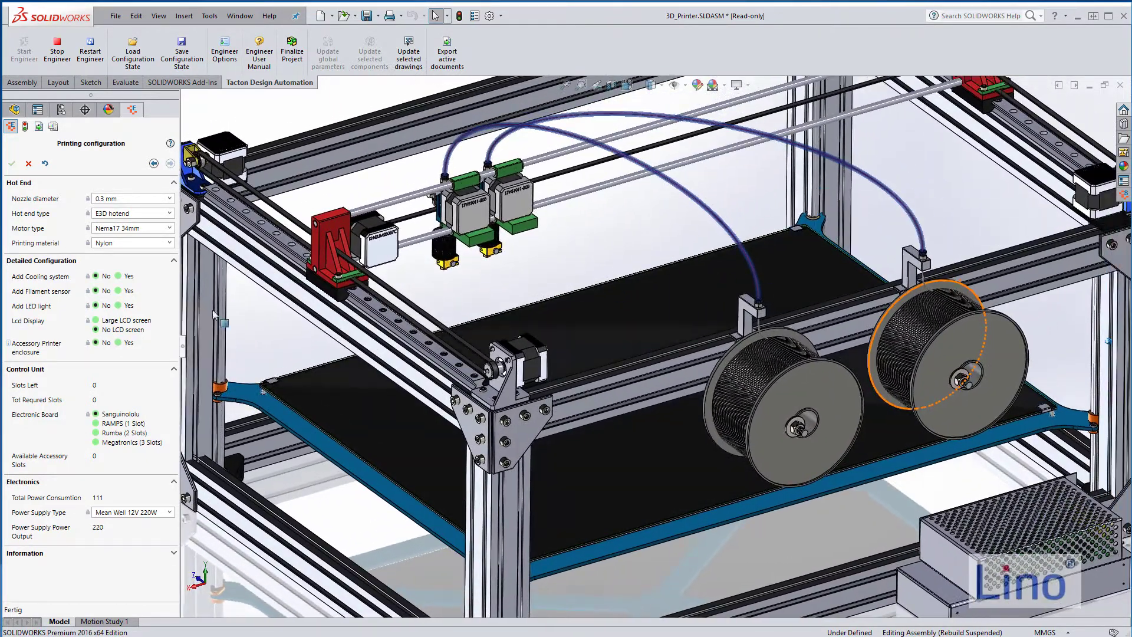
pyautogui.scroll(-8, 576, 258)
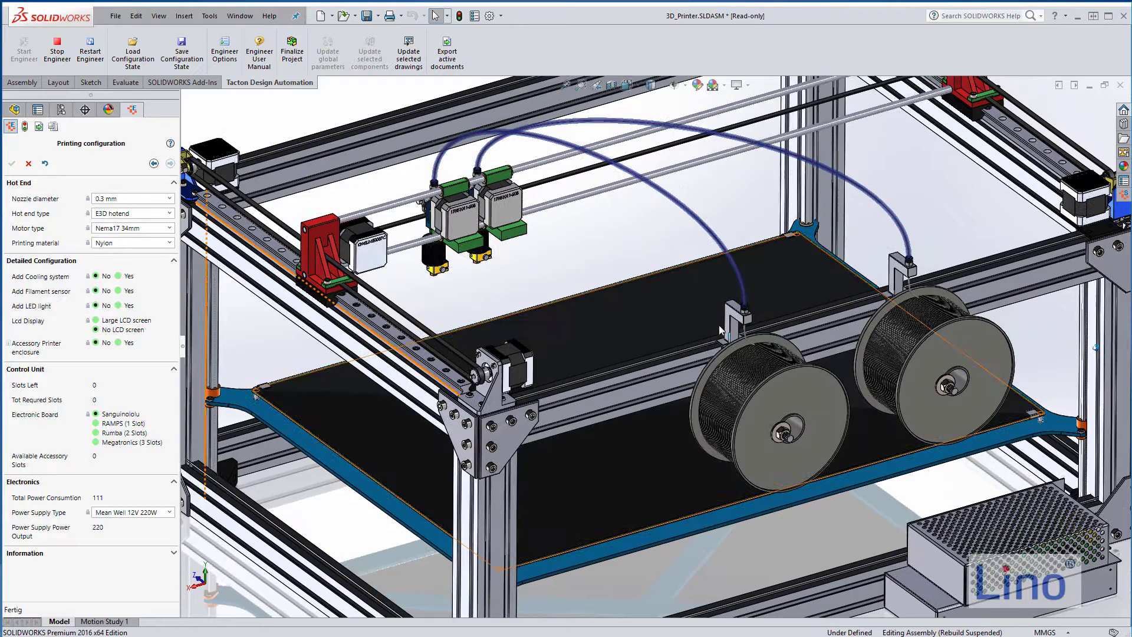
pyautogui.scroll(-5, 576, 258)
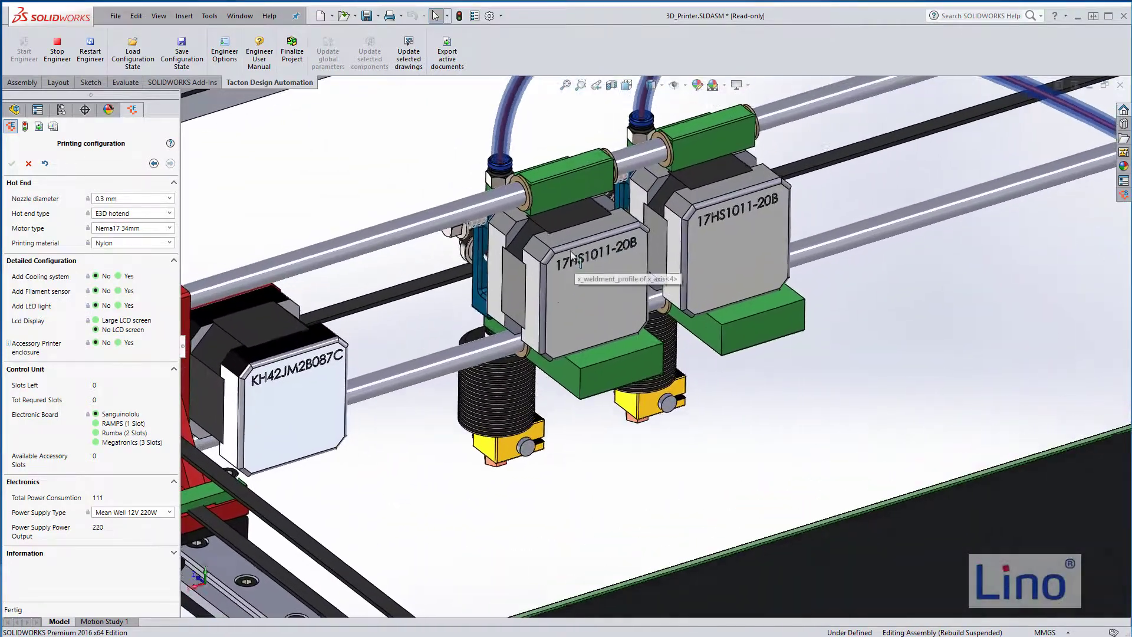
pyautogui.scroll(3, 525, 218)
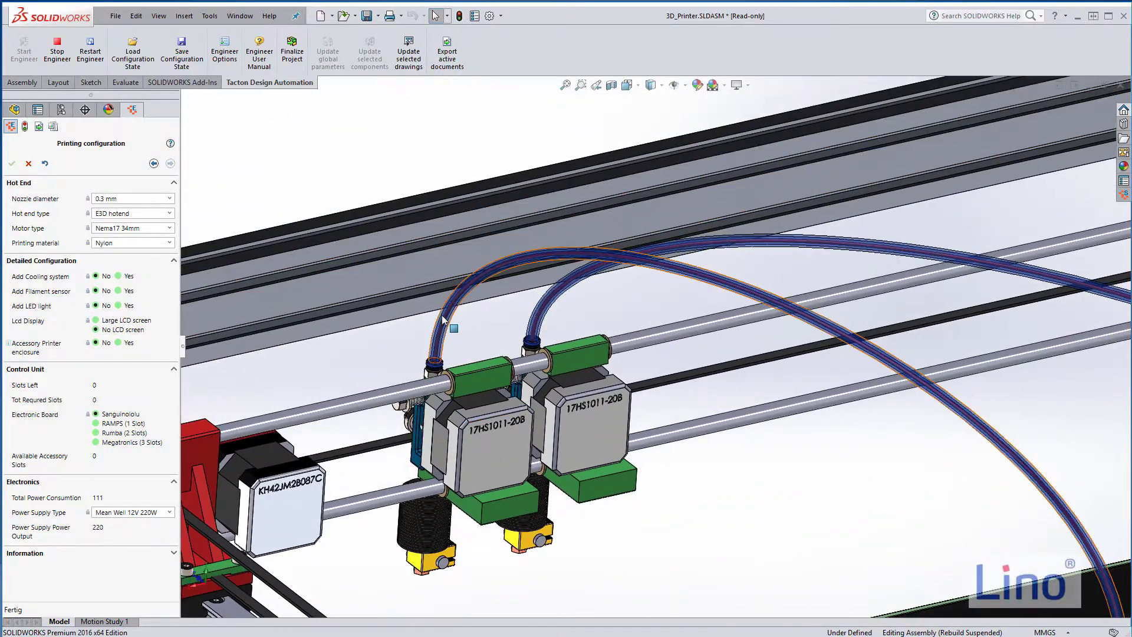
# Orbit to the hotend and select the nozzle tip, confirming its 0.30 mm diameter.
pyautogui.moveTo(458, 297); pyautogui.dragTo(561, 302, button='middle')
pyautogui.scroll(-1, 484, 321)
pyautogui.scroll(5, 487, 326)
pyautogui.scroll(2, 752, 315)
pyautogui.moveTo(751, 315); pyautogui.dragTo(610, 337, button='middle')
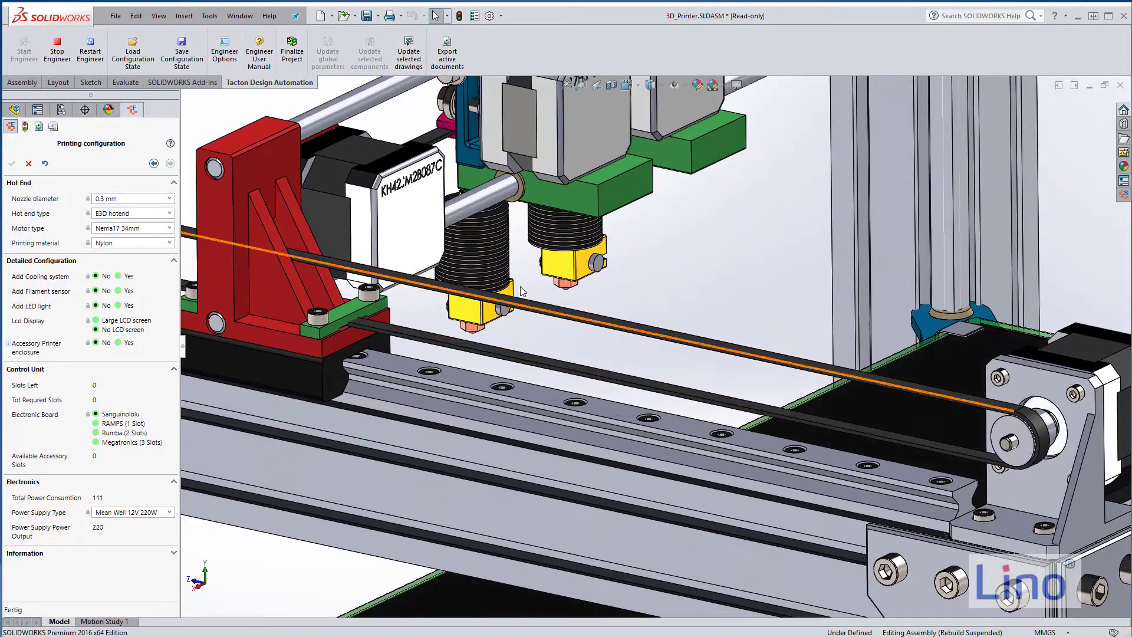
pyautogui.moveTo(520, 286); pyautogui.dragTo(520, 286, button='middle')
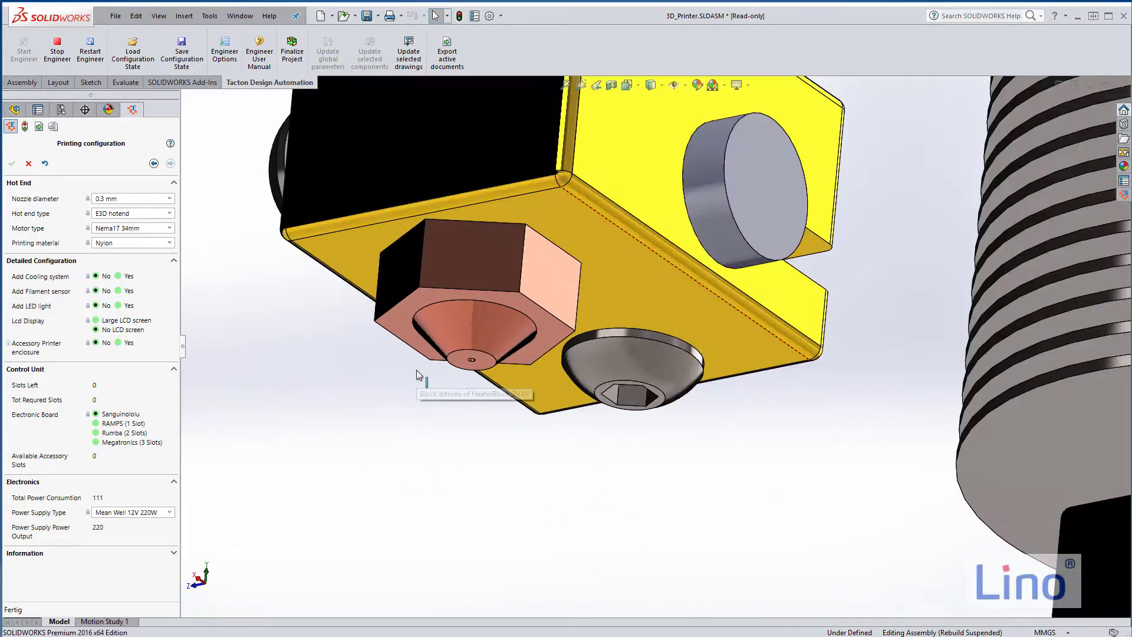
pyautogui.click(474, 362)
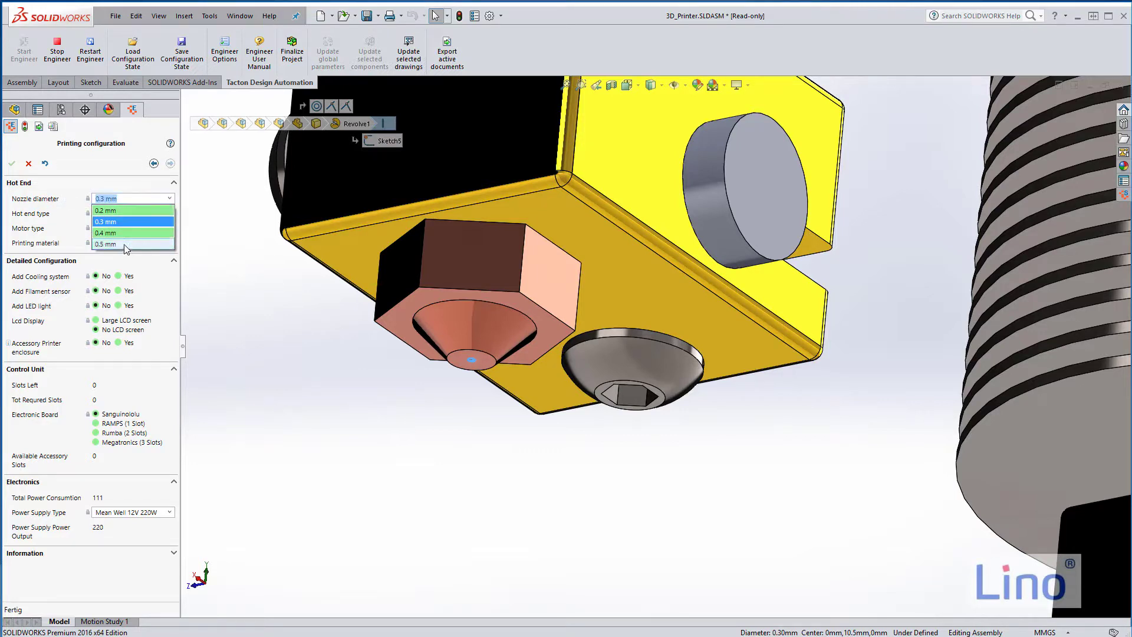
# Pick 0.5 mm in the Nozzle diameter dropdown, keeping the E3D hotend.
pyautogui.click(125, 245)
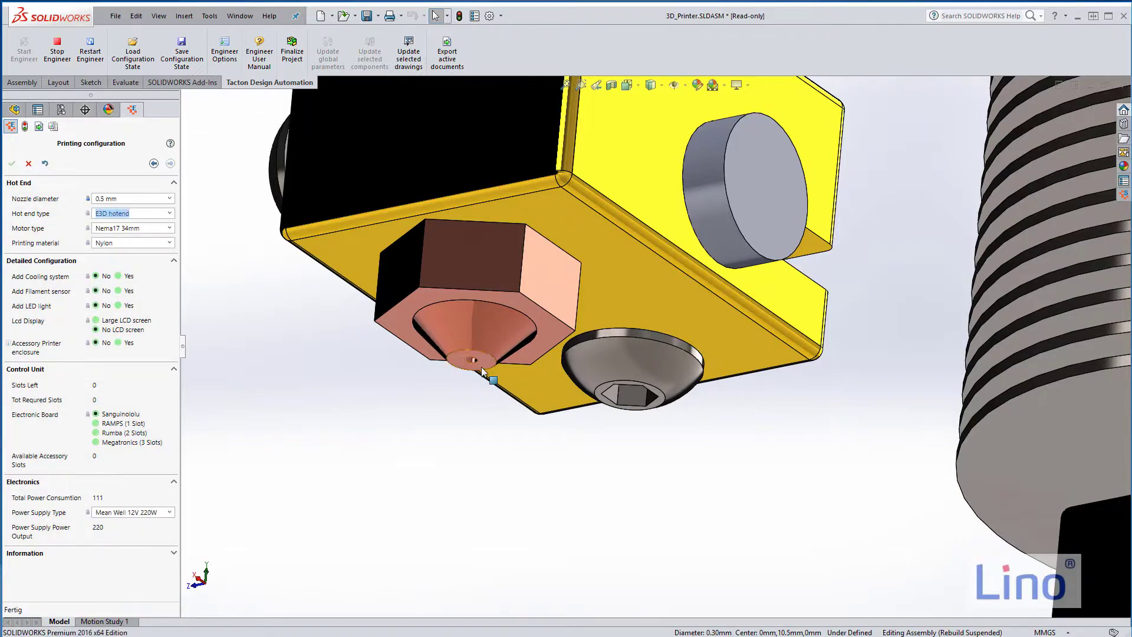
pyautogui.scroll(5, 478, 364)
pyautogui.scroll(-4, 494, 370)
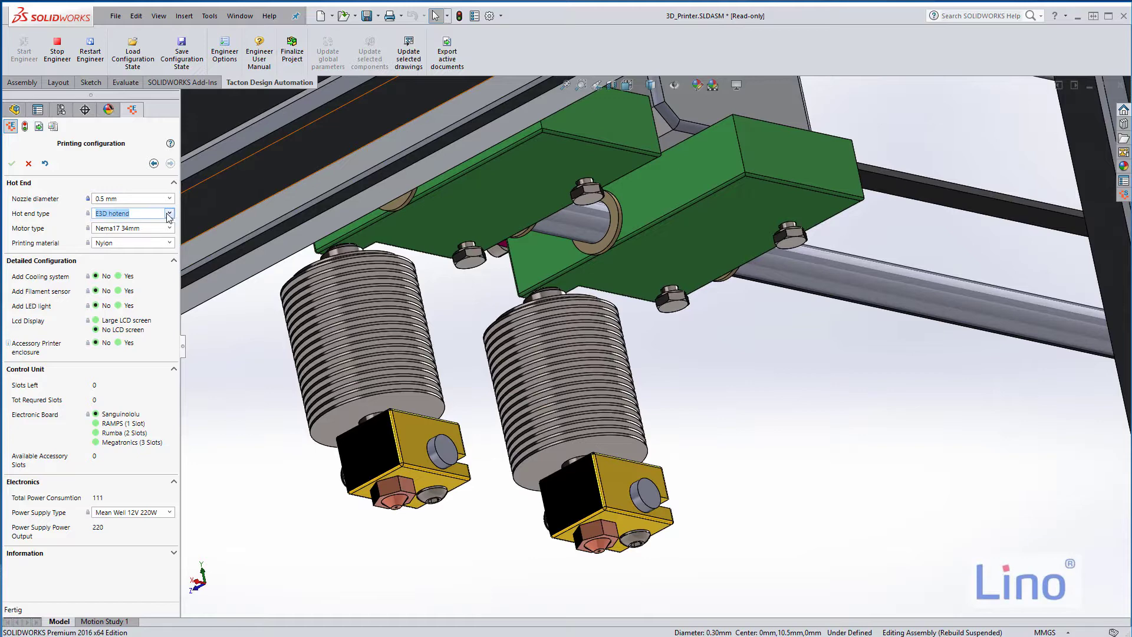
# Change the Hot end type to Flat hotend, which switches the printing material to PLA.
pyautogui.click(169, 214)
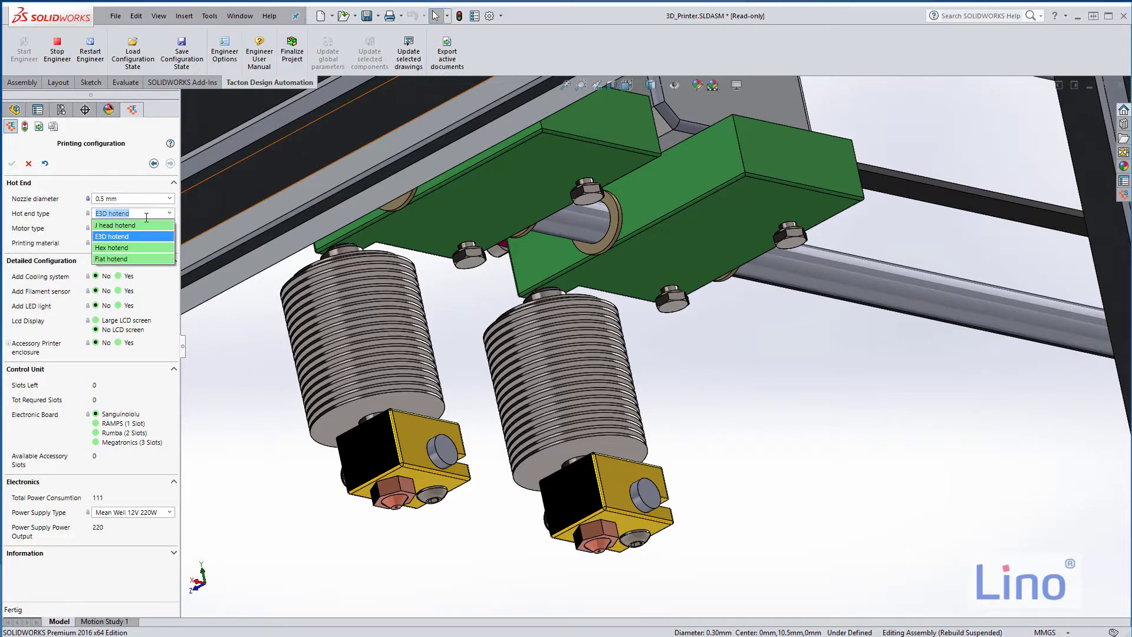
pyautogui.click(136, 261)
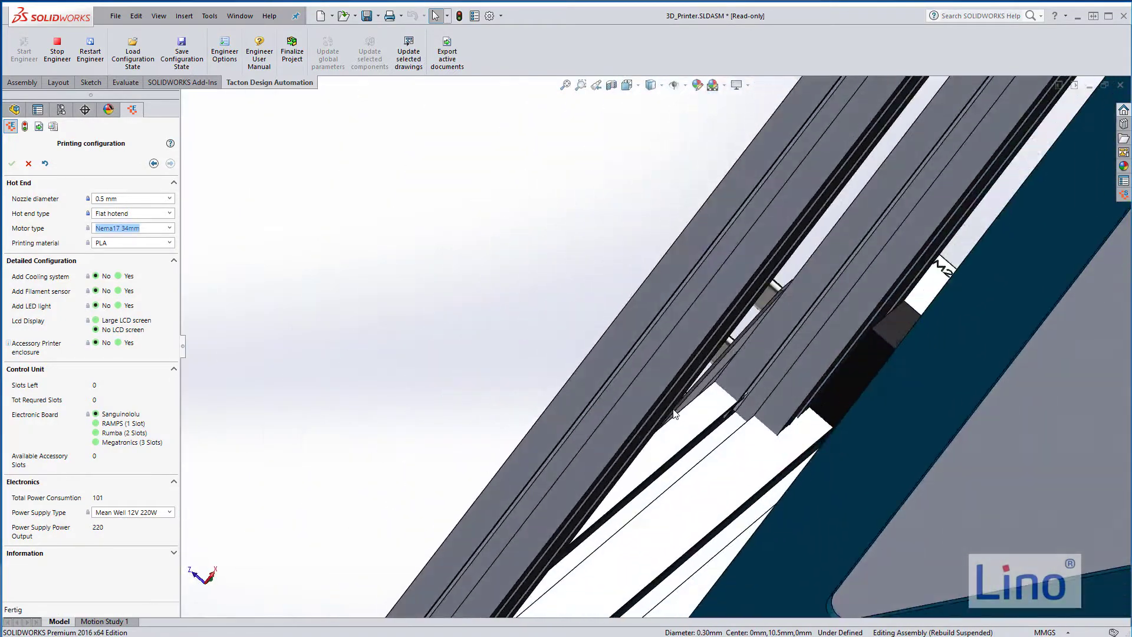
pyautogui.write('f')
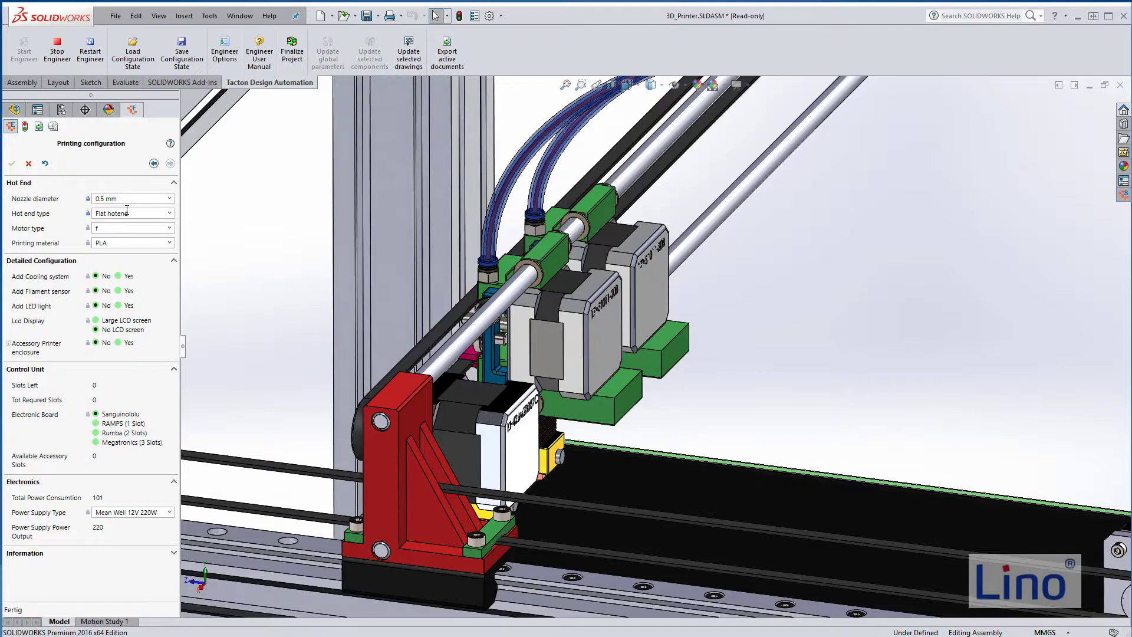
# Select Nema17 60mm as the motor type in the printing configuration.
pyautogui.click(171, 230)
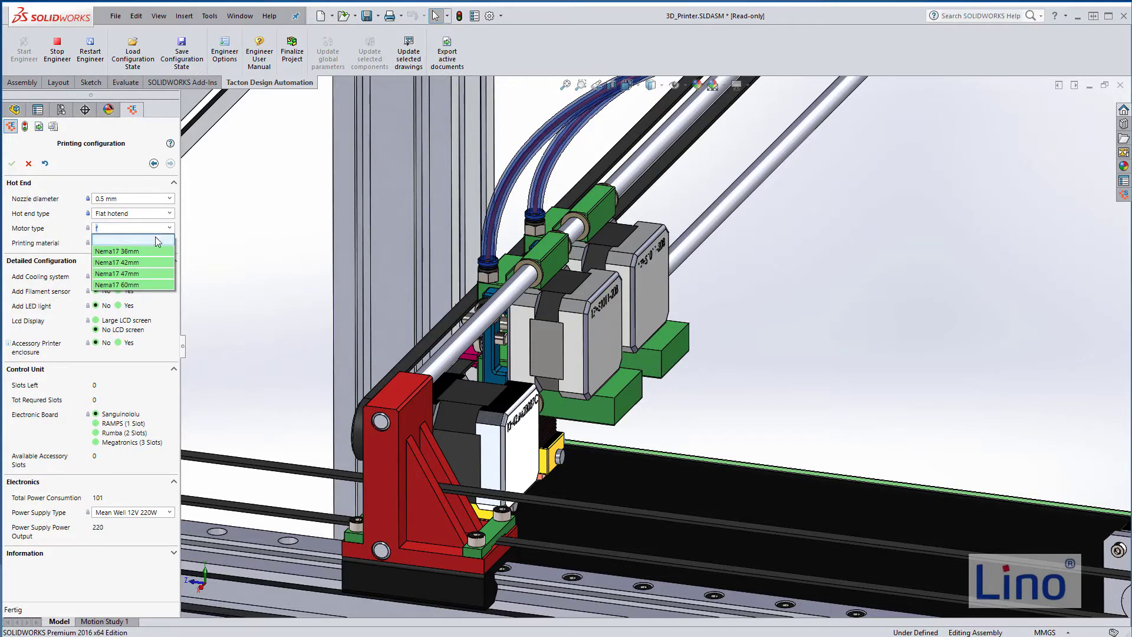
pyautogui.click(124, 285)
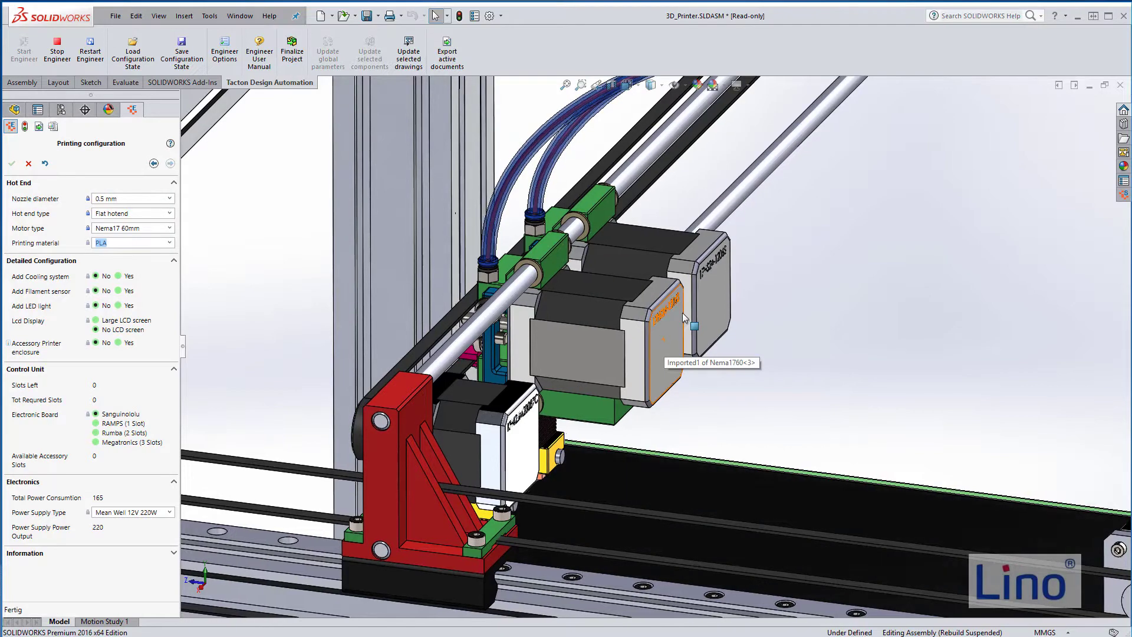
pyautogui.scroll(1, 748, 310)
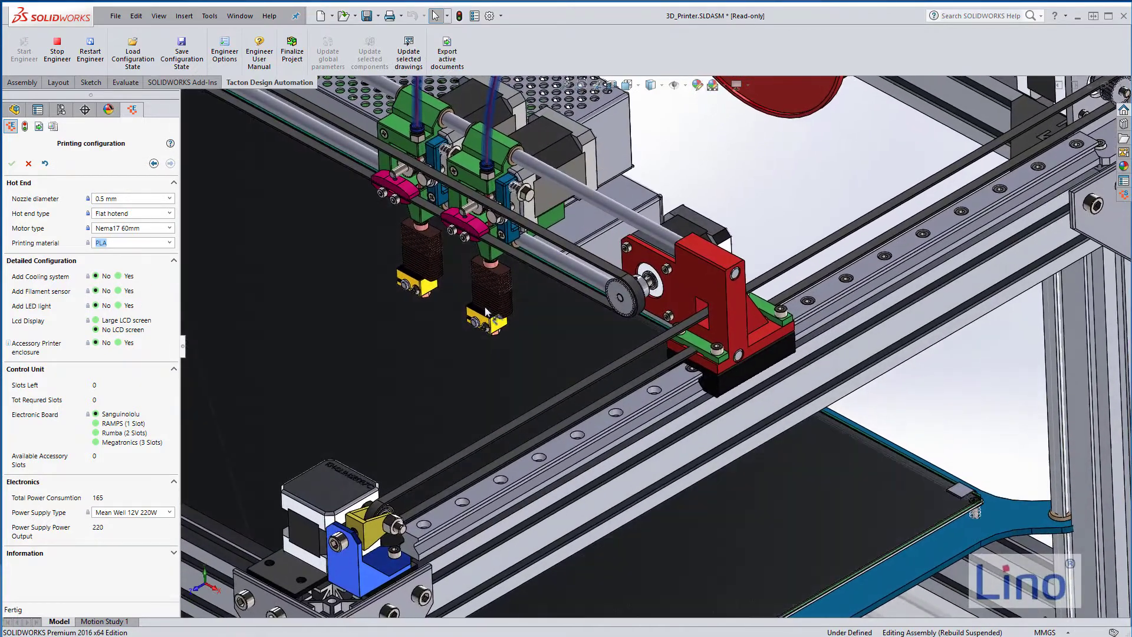
pyautogui.click(118, 276)
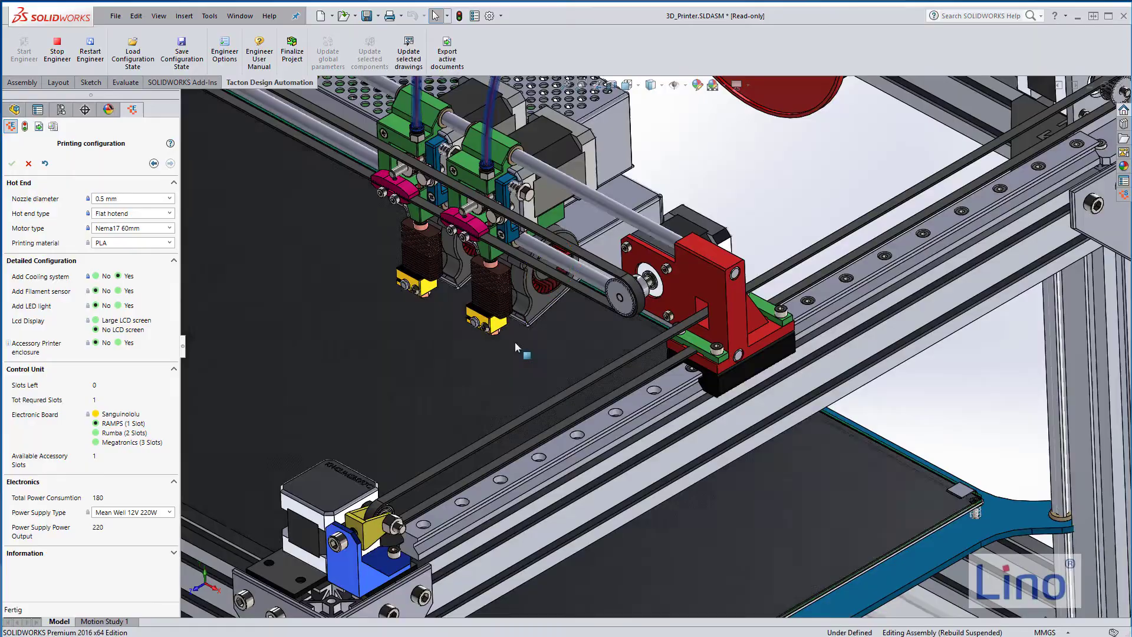
pyautogui.scroll(-10, 515, 342)
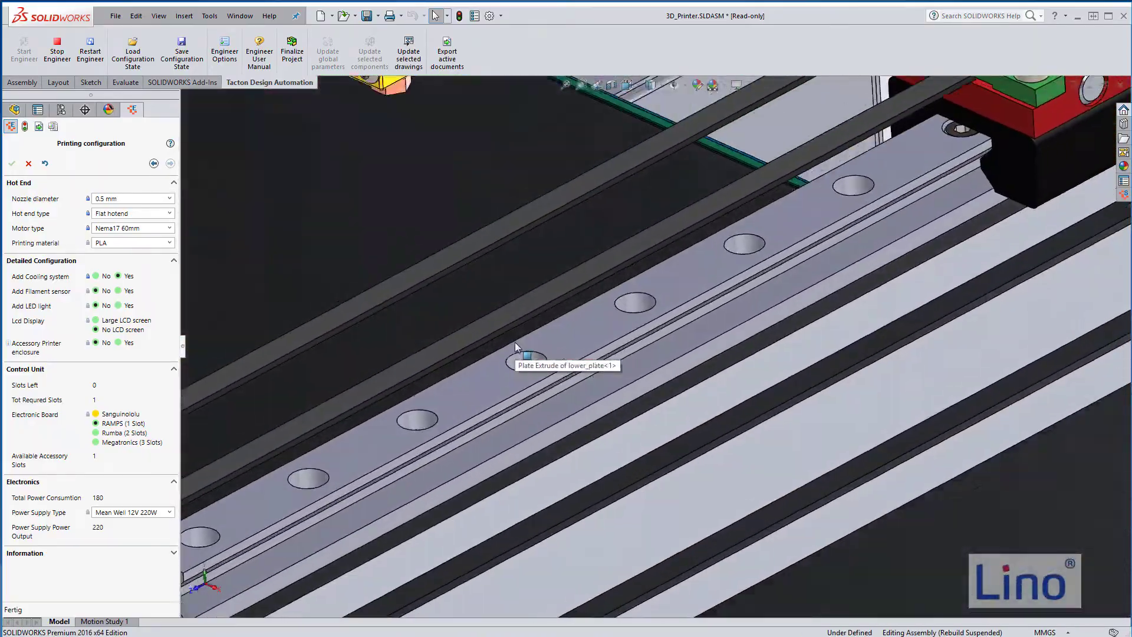
pyautogui.scroll(10, 515, 342)
pyautogui.scroll(-8, 515, 342)
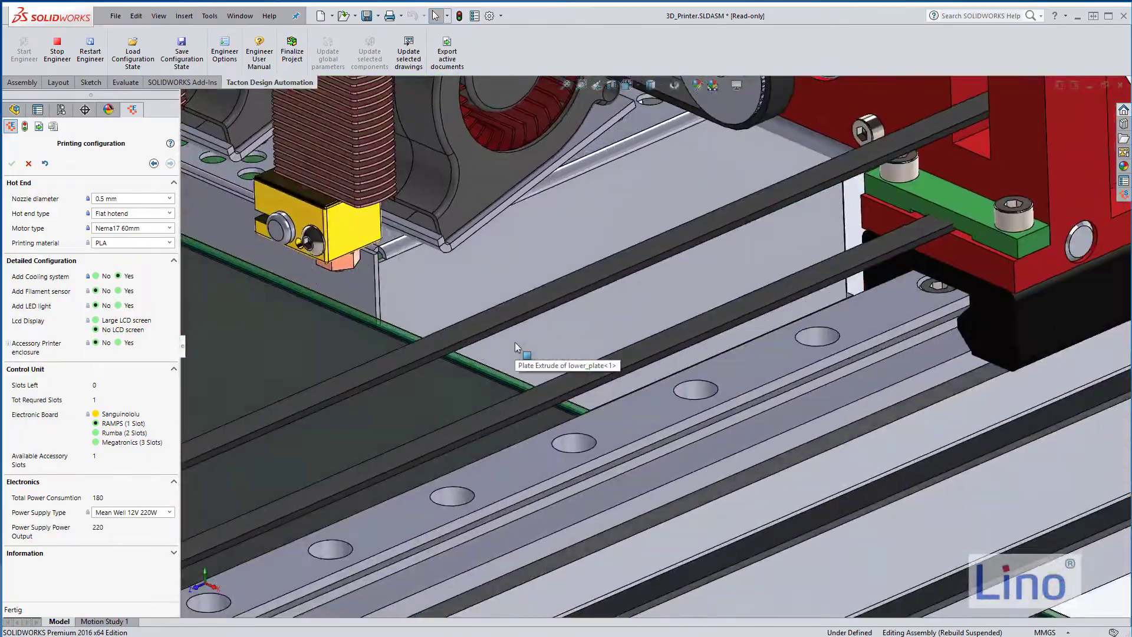
pyautogui.scroll(-10, 515, 342)
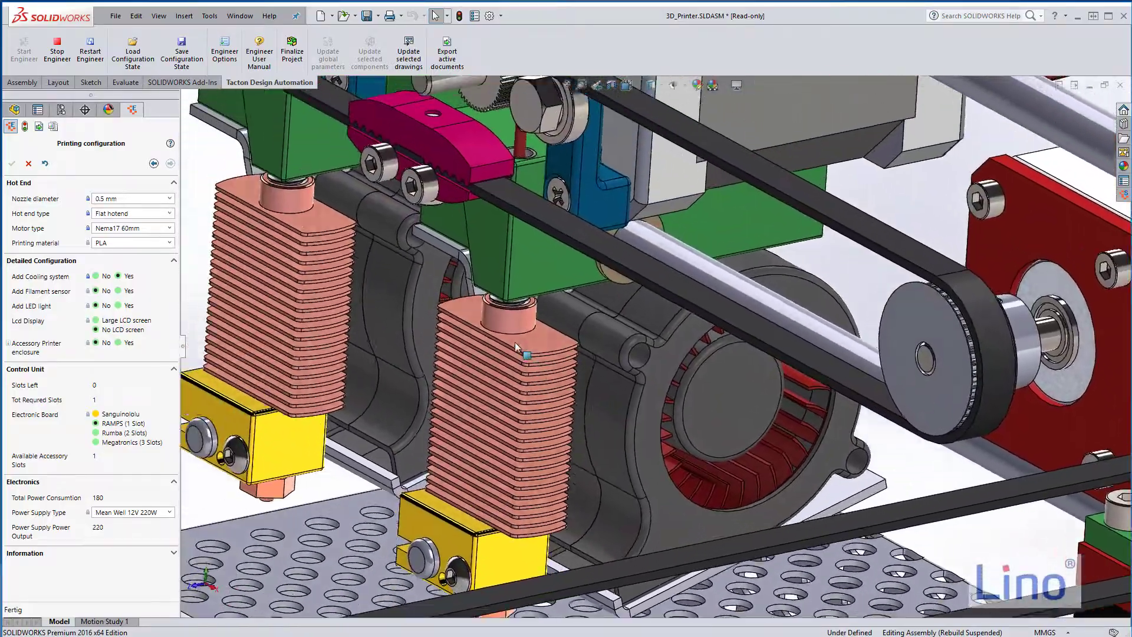
pyautogui.scroll(6, 514, 342)
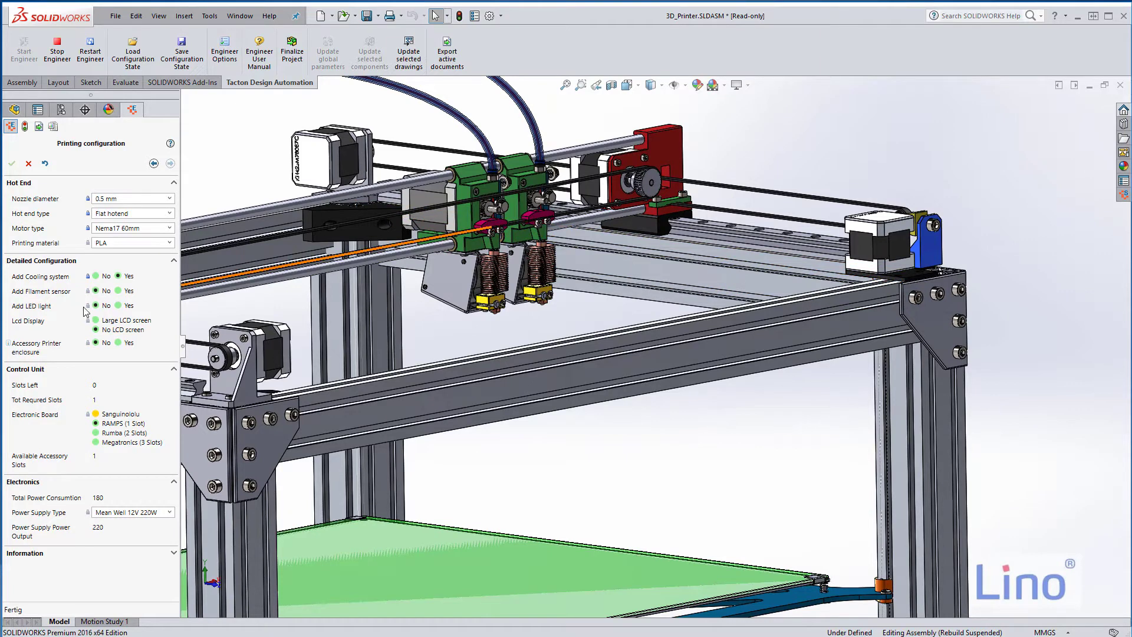
# Set Add LED light to Yes and zoom to check the LED strips on the rails.
pyautogui.click(118, 305)
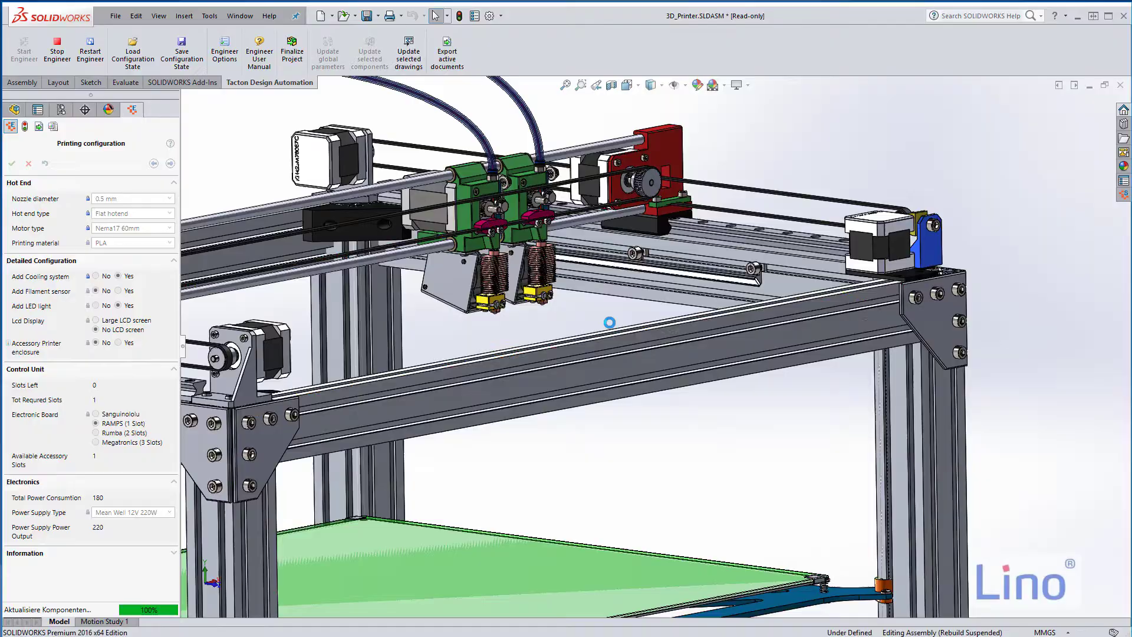
pyautogui.scroll(-8, 677, 257)
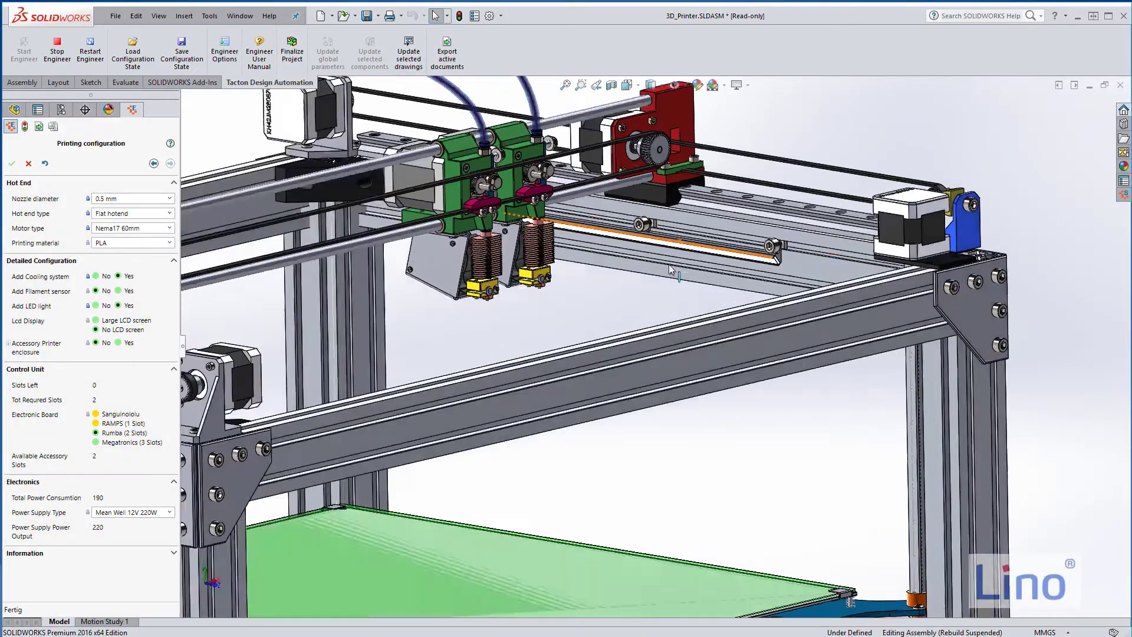
pyautogui.scroll(6, 679, 259)
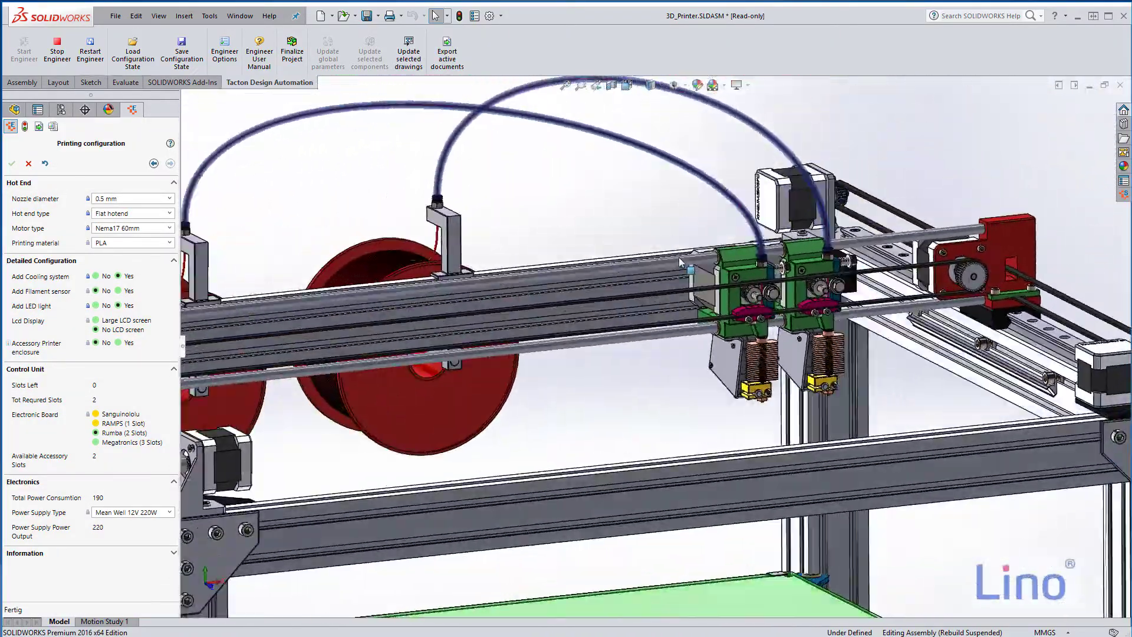
pyautogui.scroll(-5, 679, 258)
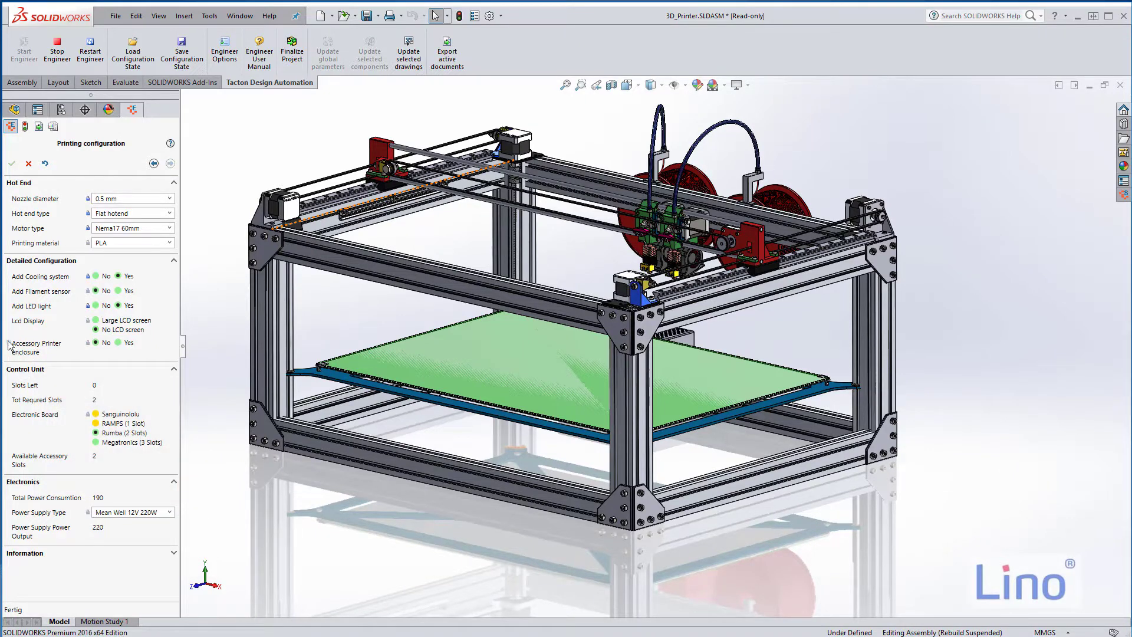
# Inspect the printer in its brown enclosure from several angles, then show the 3592-euro total price.
pyautogui.moveTo(34, 352)
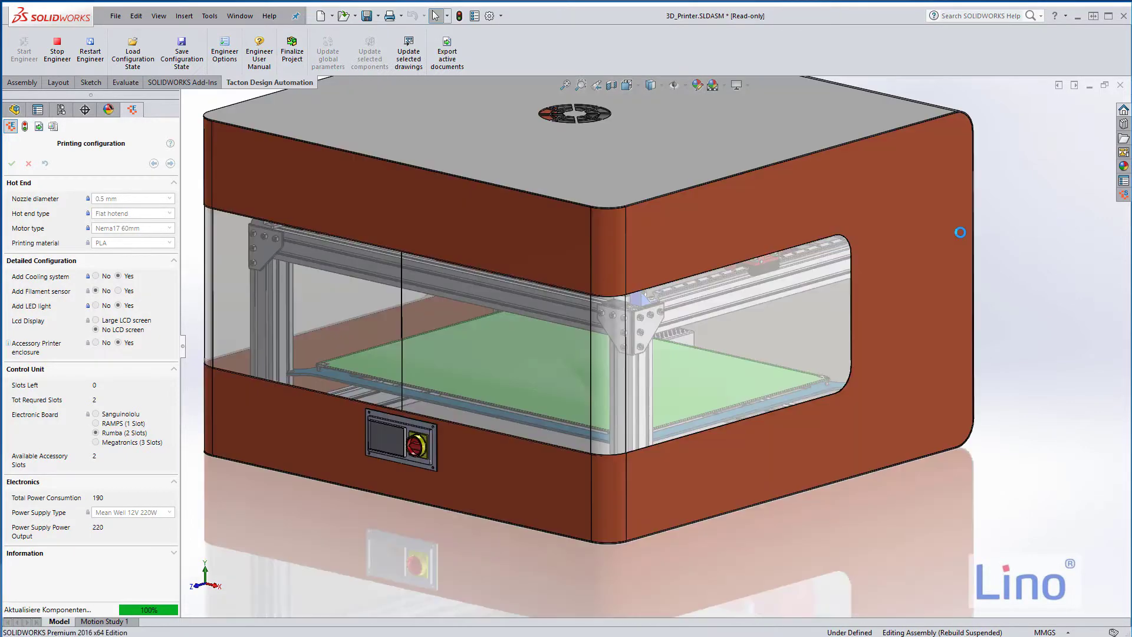
pyautogui.scroll(-8, 539, 371)
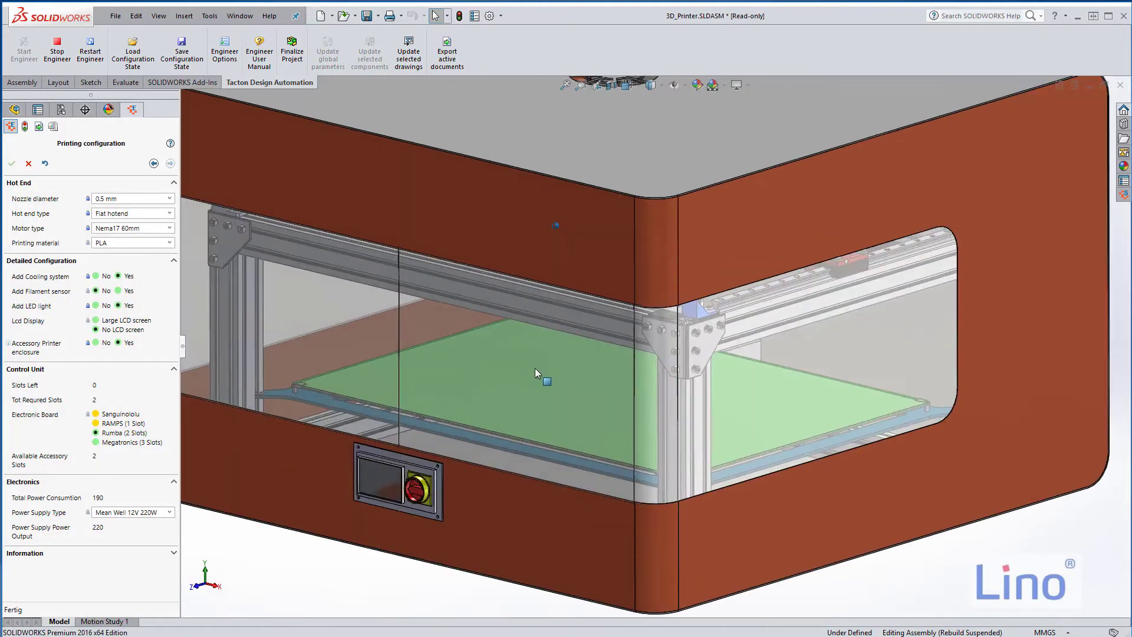
pyautogui.scroll(-10, 539, 376)
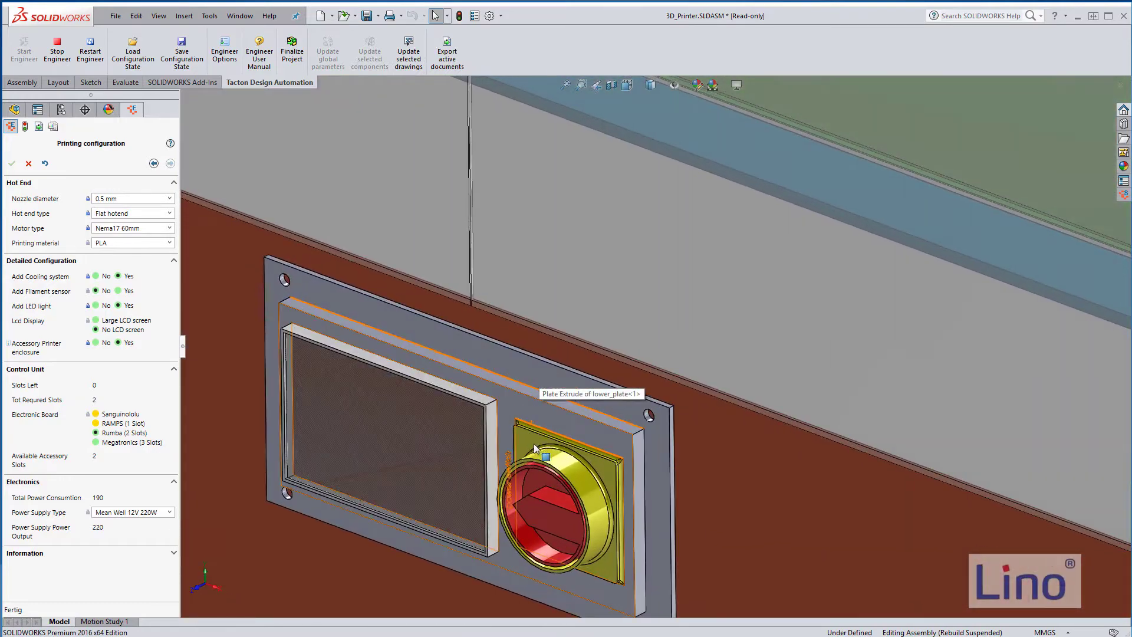
pyautogui.press('f')
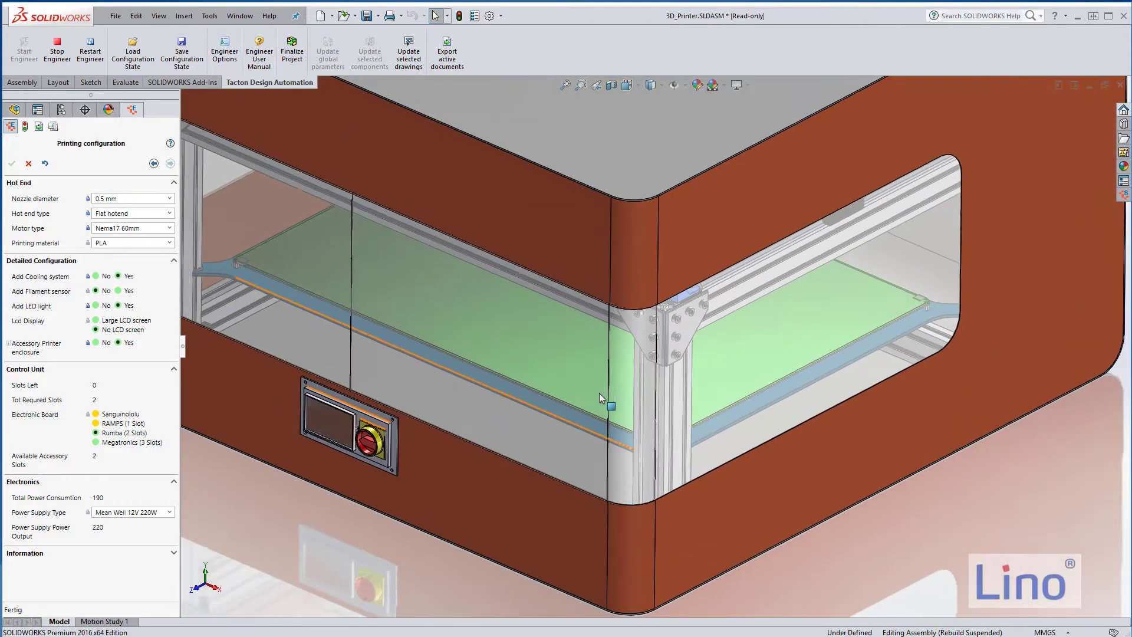
pyautogui.press('Up')
pyautogui.press('Up')
pyautogui.press('Up')
pyautogui.press('Up')
pyautogui.press('Up')
pyautogui.press('Up')
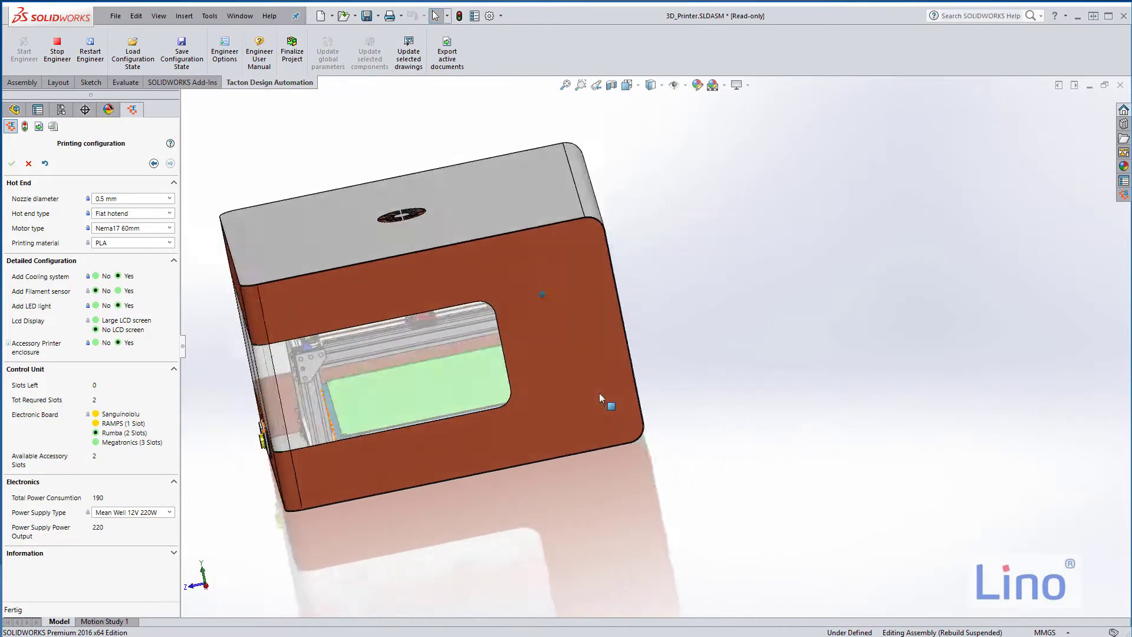
pyautogui.press('Right')
pyautogui.press('Right')
pyautogui.press('Right')
pyautogui.press('Right')
pyautogui.press('Right')
pyautogui.press('Right')
pyautogui.press('Right')
pyautogui.press('Right')
pyautogui.press('Right')
pyautogui.press('Right')
pyautogui.press('Down')
pyautogui.press('Down')
pyautogui.press('Down')
pyautogui.press('Down')
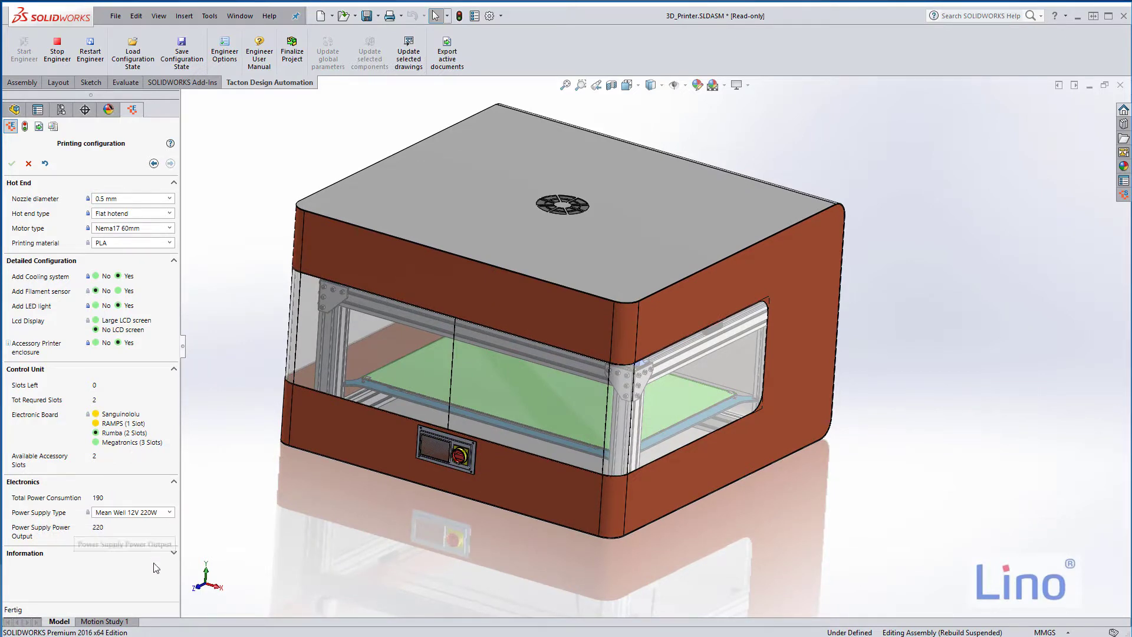
pyautogui.click(173, 553)
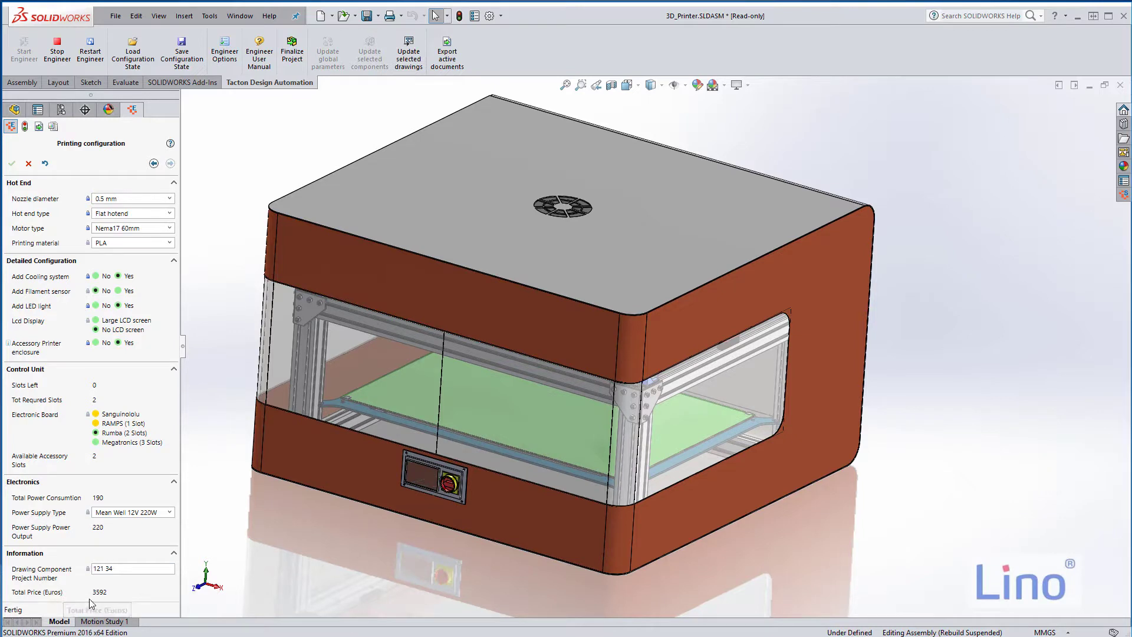
# Change the power supply type to Mean Well 12V 500W, raising the total to 4292 euros.
pyautogui.click(169, 512)
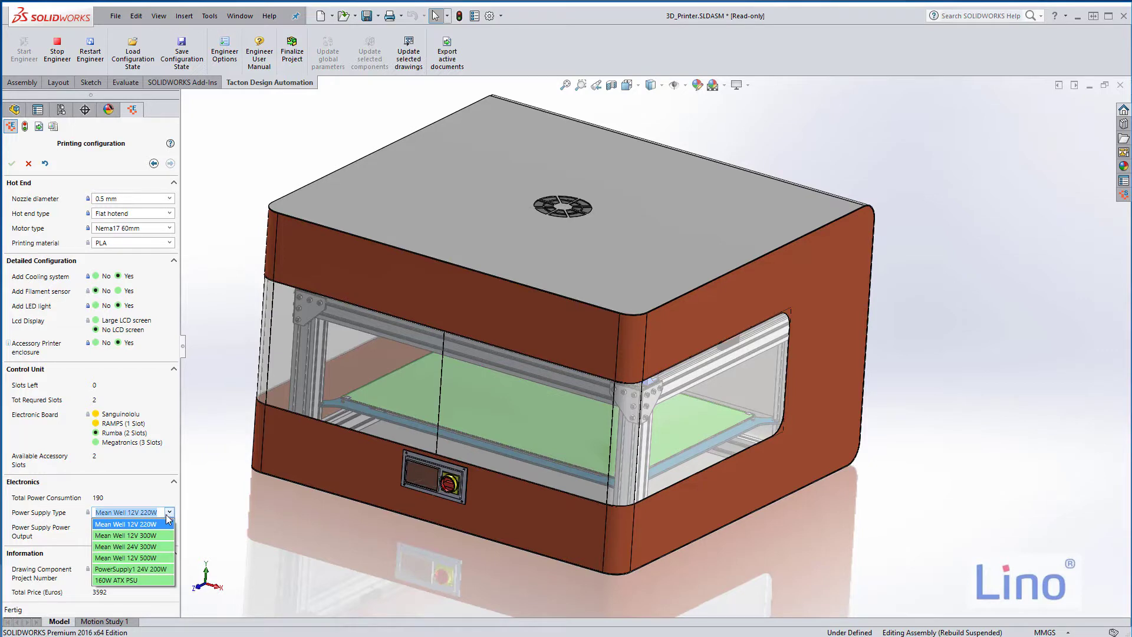
pyautogui.click(160, 558)
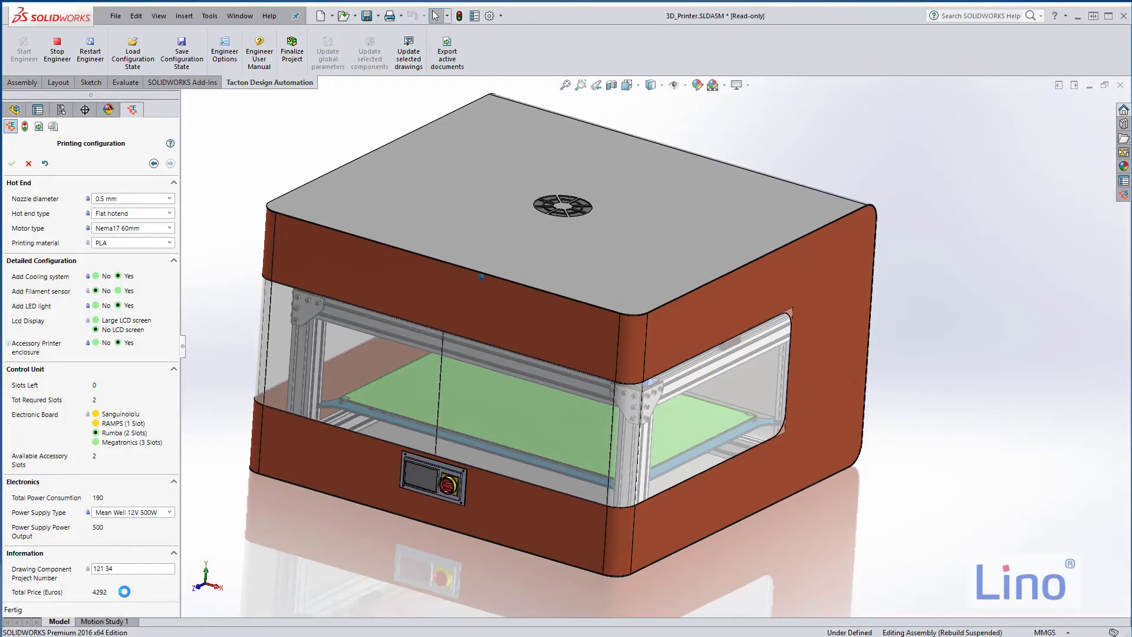
pyautogui.scroll(-5, 568, 350)
pyautogui.scroll(3, 568, 350)
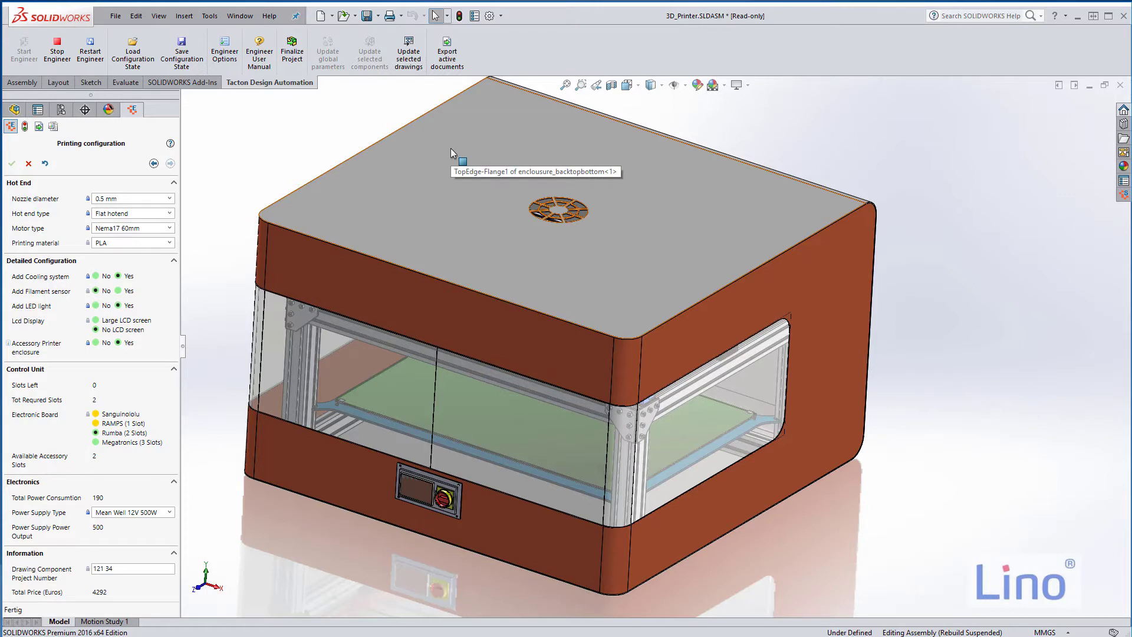
# Update the Buildplate_new drawing and review its dimensioned views, balloons and 10-item bill of materials.
pyautogui.click(415, 54)
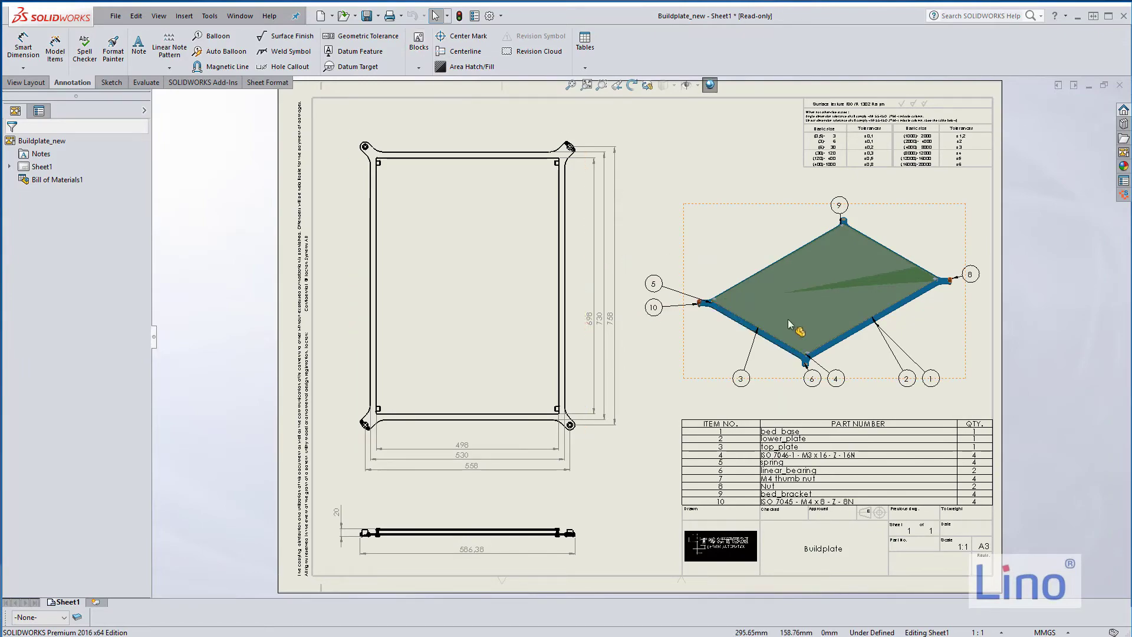
pyautogui.scroll(-4, 810, 283)
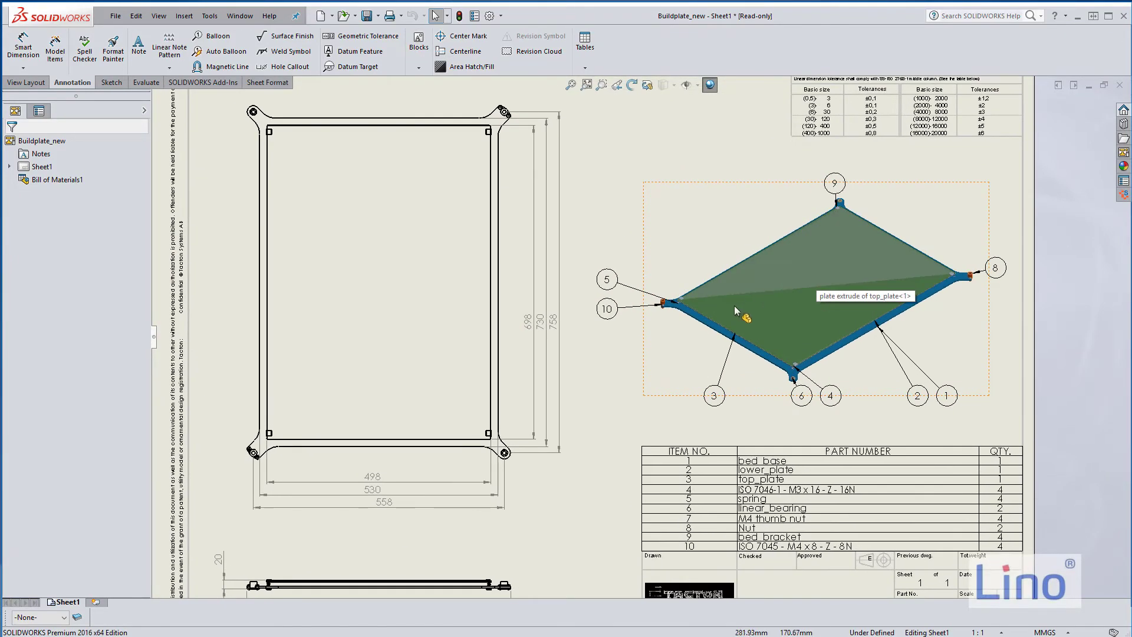
pyautogui.scroll(2, 734, 306)
pyautogui.scroll(-5, 581, 380)
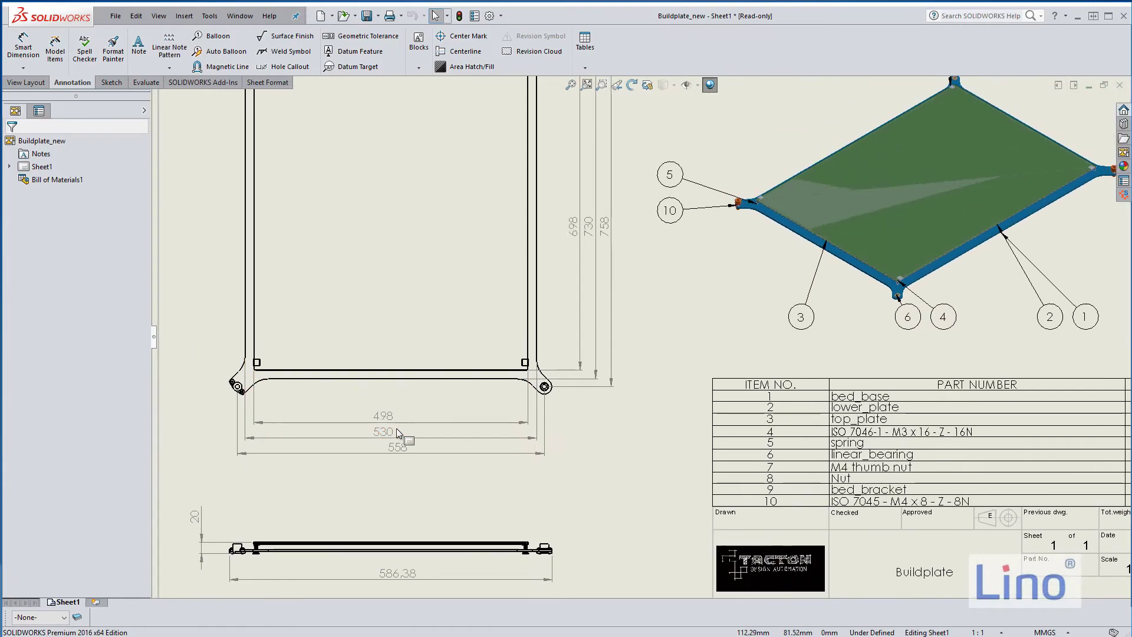
pyautogui.scroll(3, 392, 430)
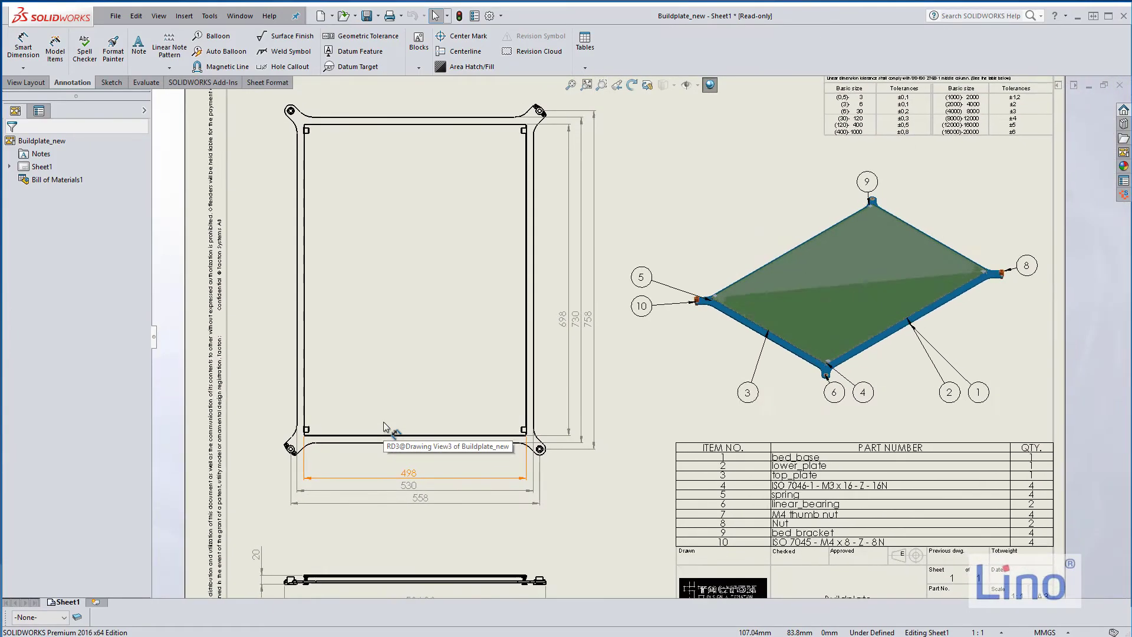
pyautogui.scroll(3, 383, 422)
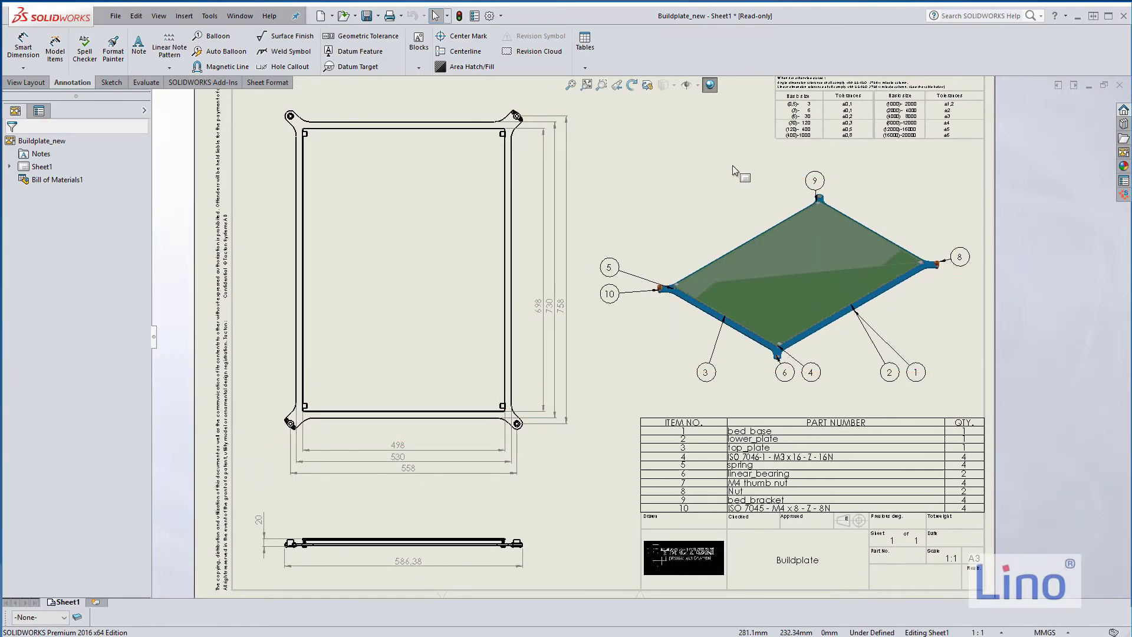
pyautogui.moveTo(653, 149); pyautogui.dragTo(650, 158, button='middle')
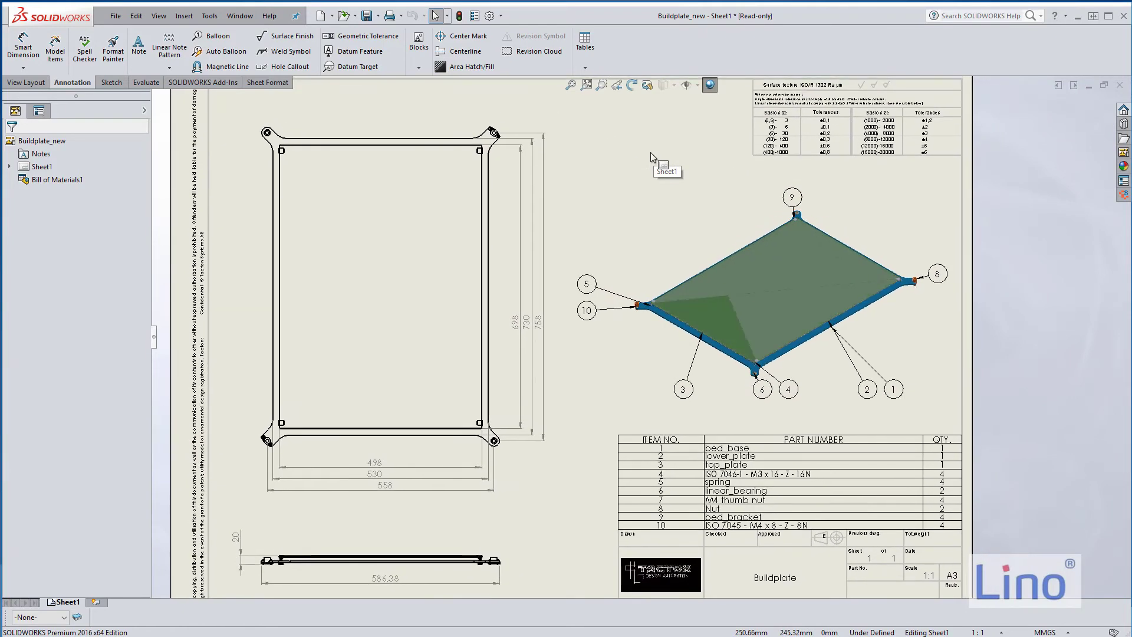